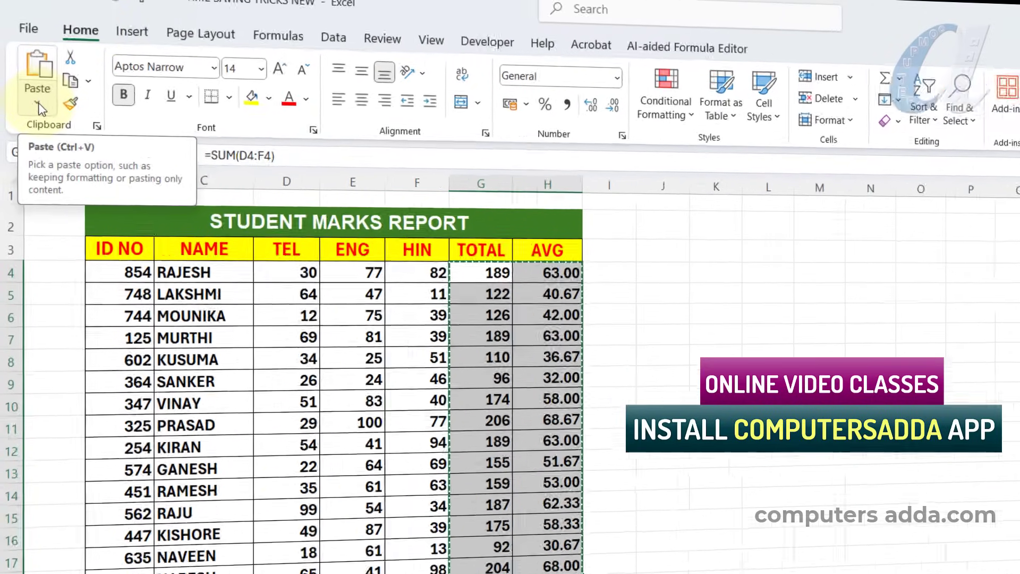
- Paste the copied TOTAL and AVG cells over themselves as values with number formatting, and undo that paste
left_click(34, 92)
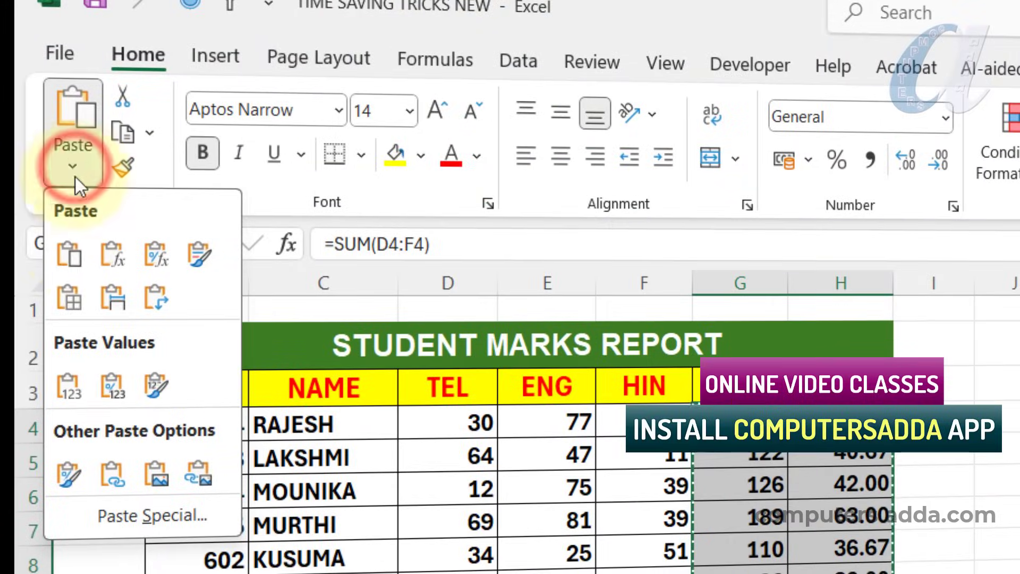
left_click(113, 394)
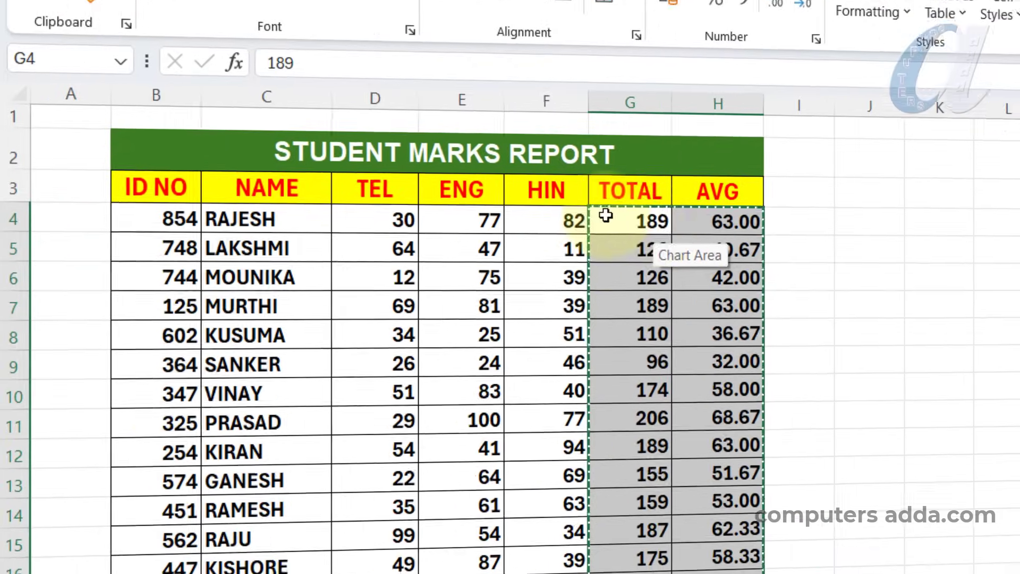
left_click(646, 223)
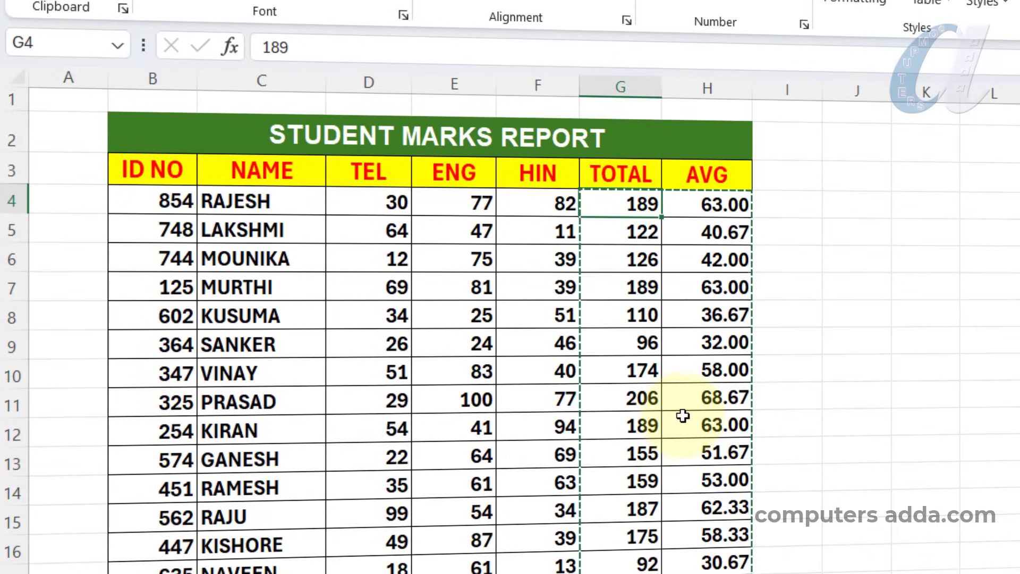
key("ctrl+z")
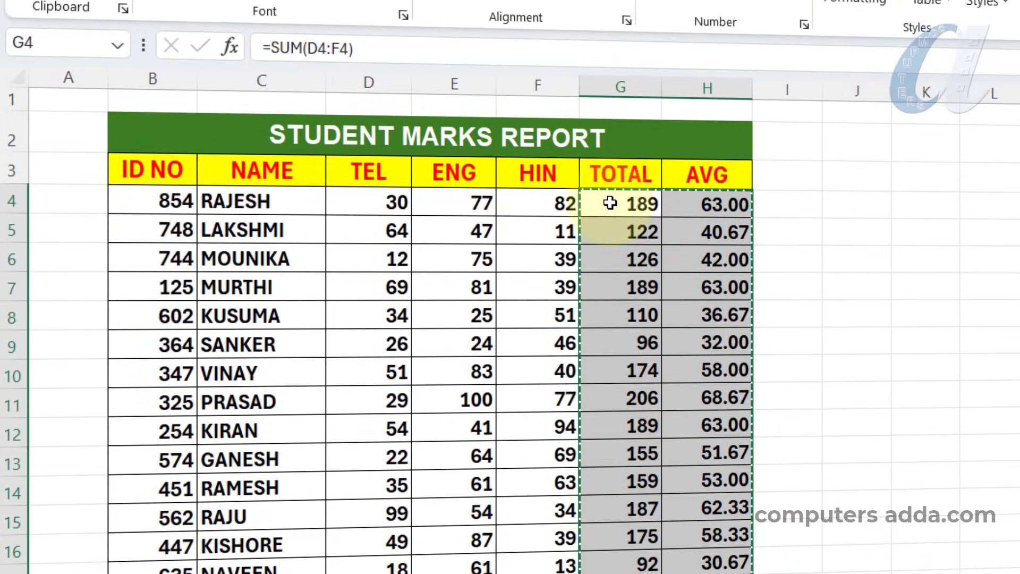
- Paste the copied TOTAL and AVG cells G4:H18 in place as values only, and check several cells for formulas
right_click(610, 203)
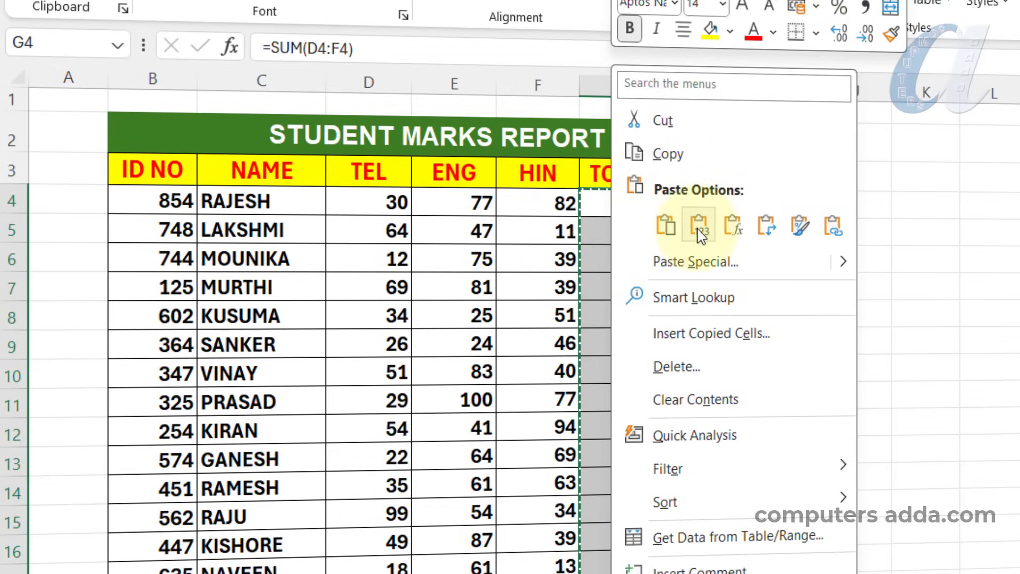
left_click(699, 229)
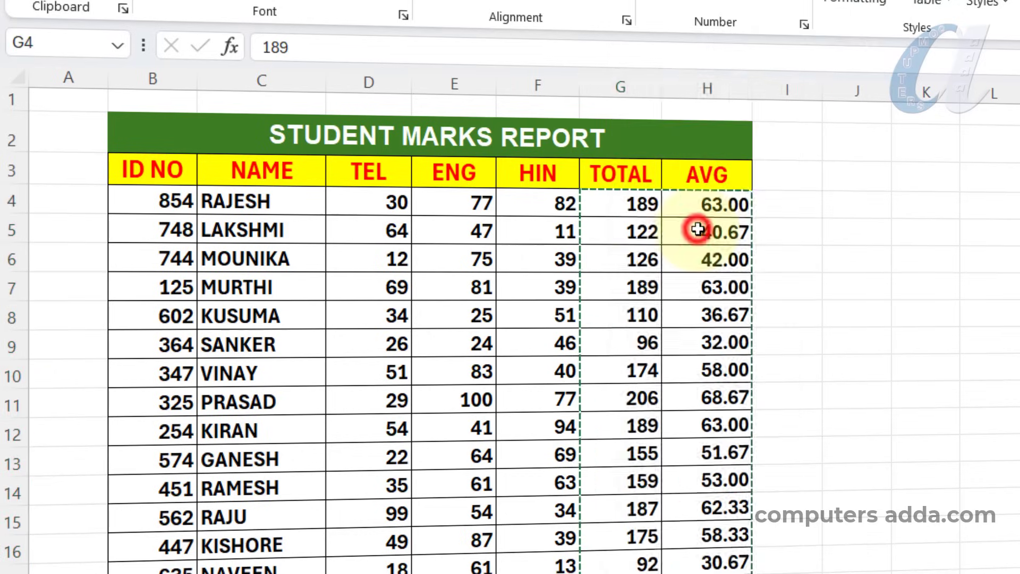
left_click(624, 212)
left_click(631, 305)
left_click(681, 317)
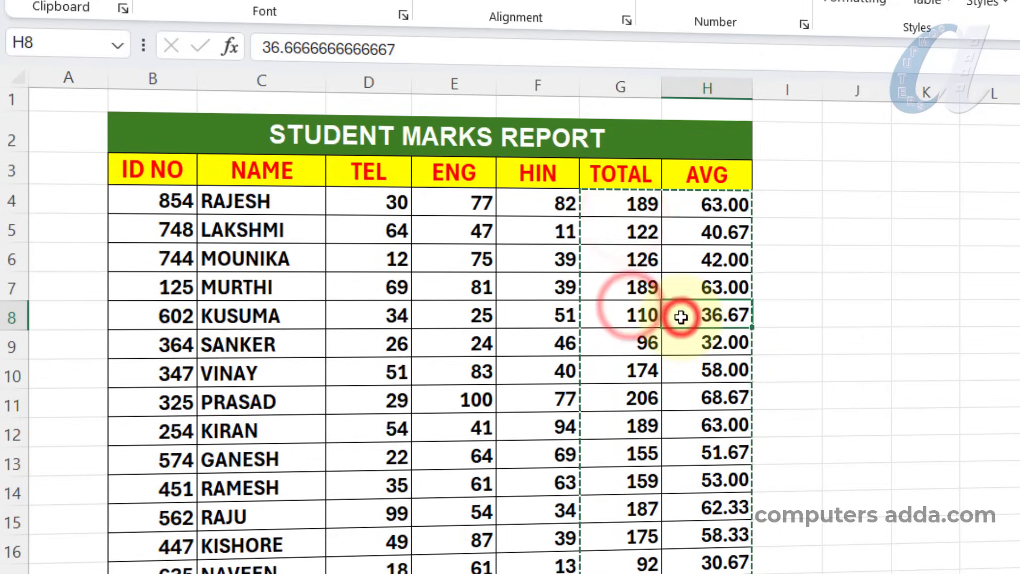
left_click(641, 370)
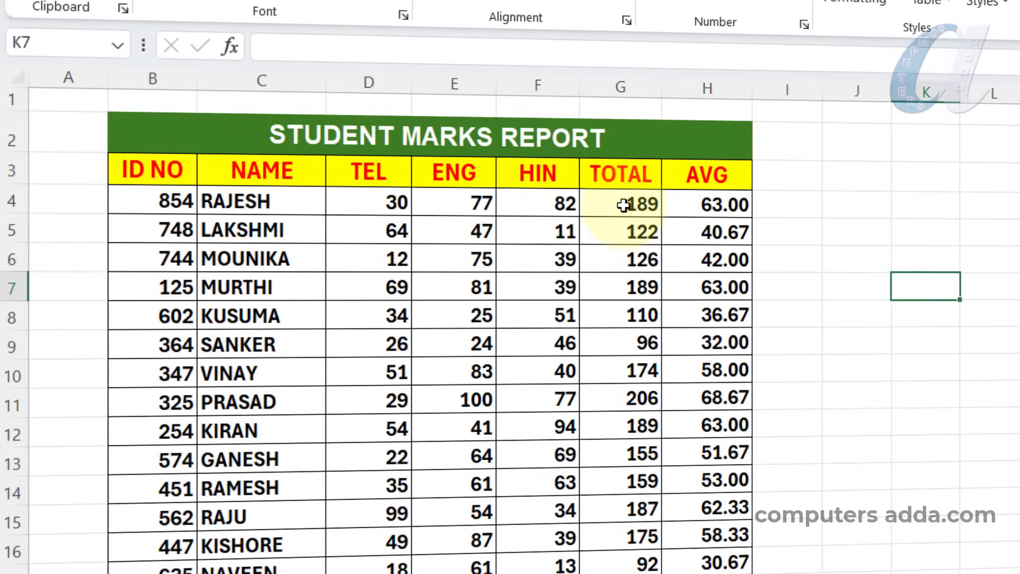
- Copy the TOTAL and AVG cells G4:H18 and paste them back in place as plain values
left_click_drag(623, 205, 709, 467)
left_click(668, 433)
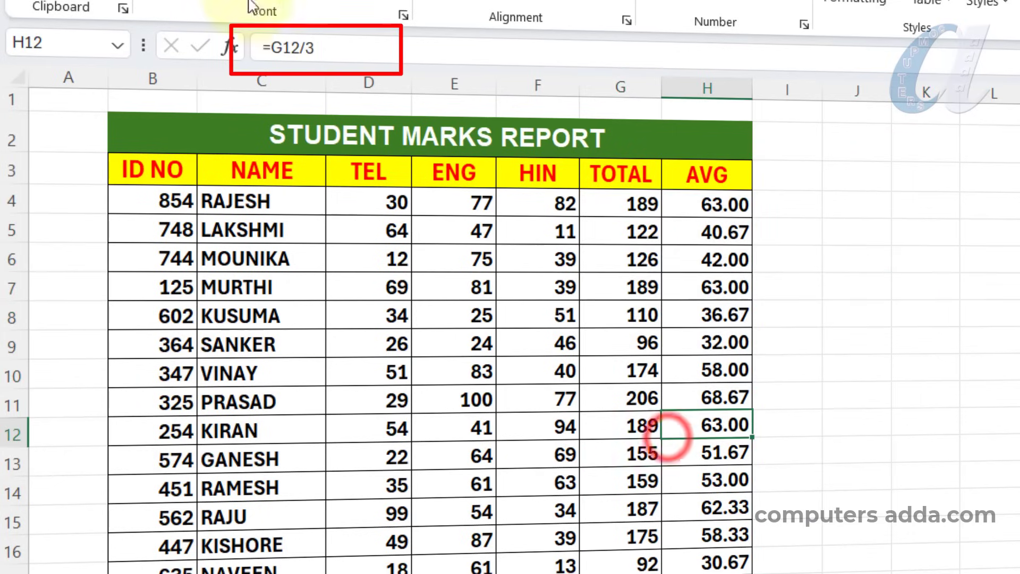
left_click_drag(607, 200, 739, 374)
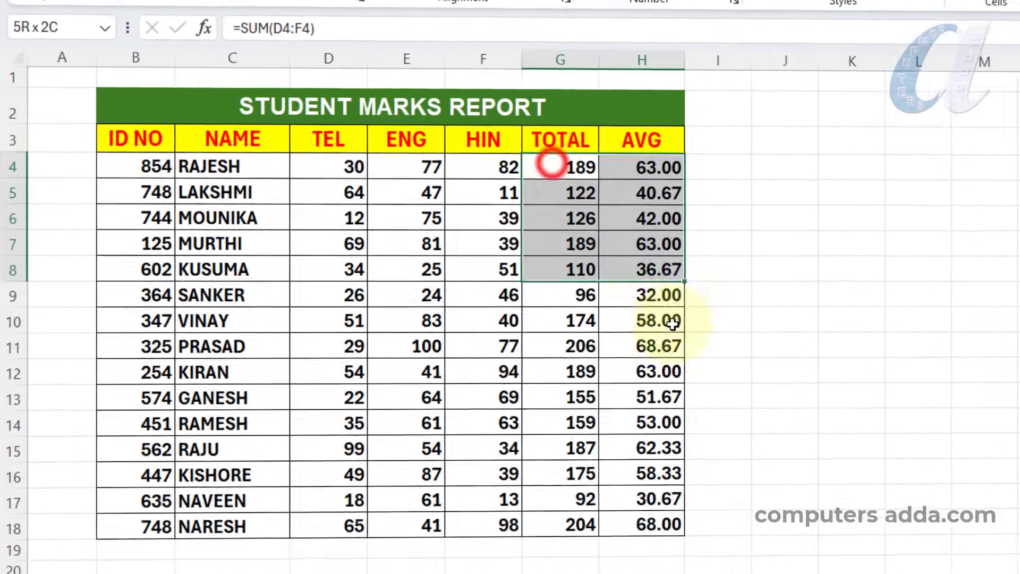
left_click_drag(672, 323, 637, 532)
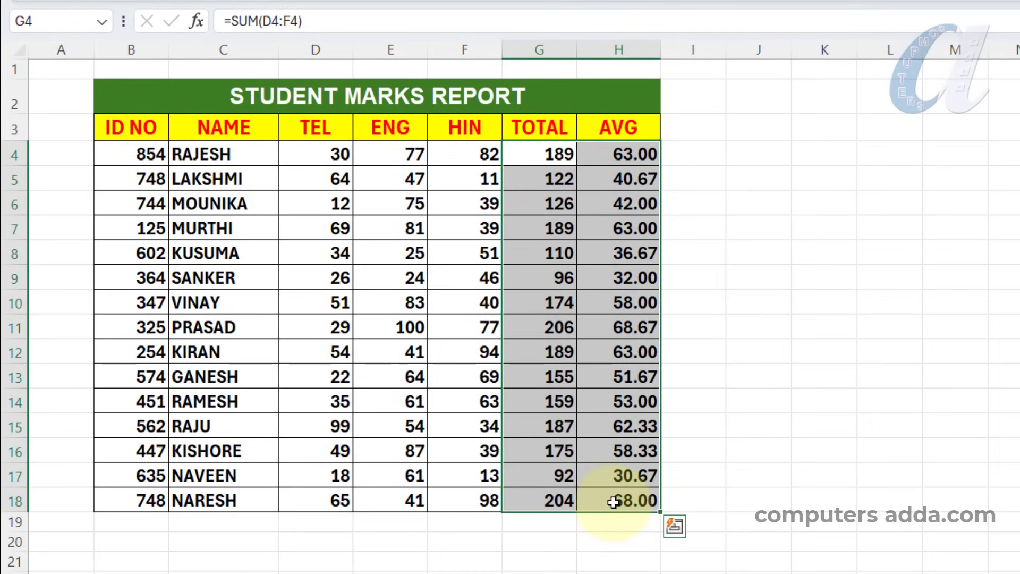
key("ctrl+c")
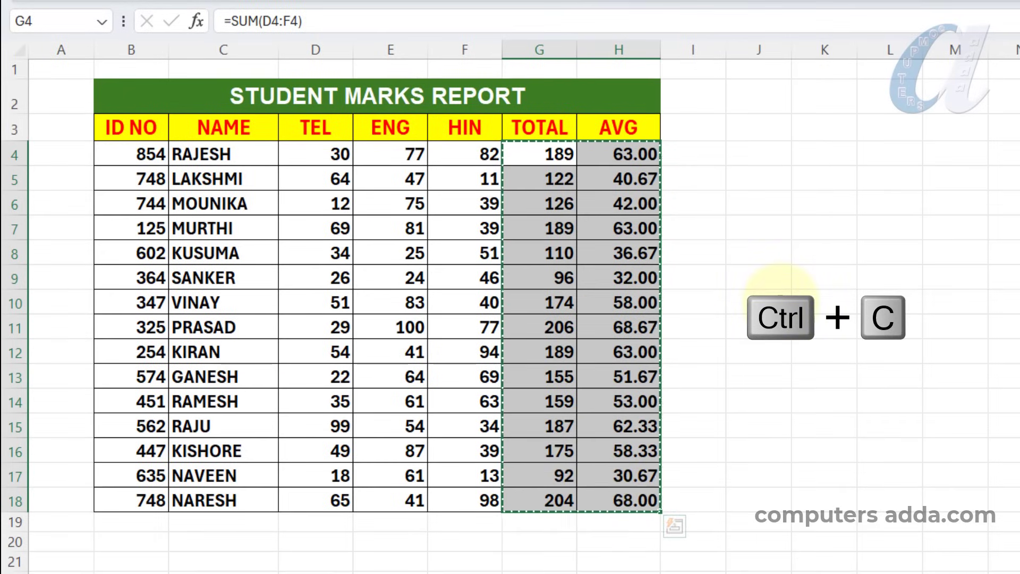
key("ctrl+shift+v")
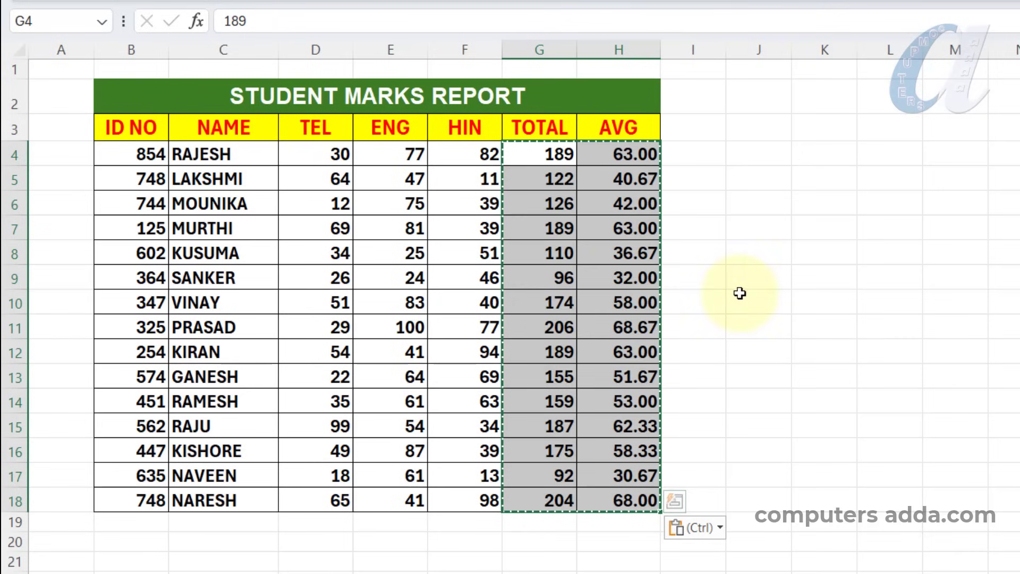
- Inspect several cells in the TOTAL and AVG columns to check whether they hold values instead of formulas
left_click(582, 269)
left_click(547, 229)
left_click(567, 176)
left_click(605, 154)
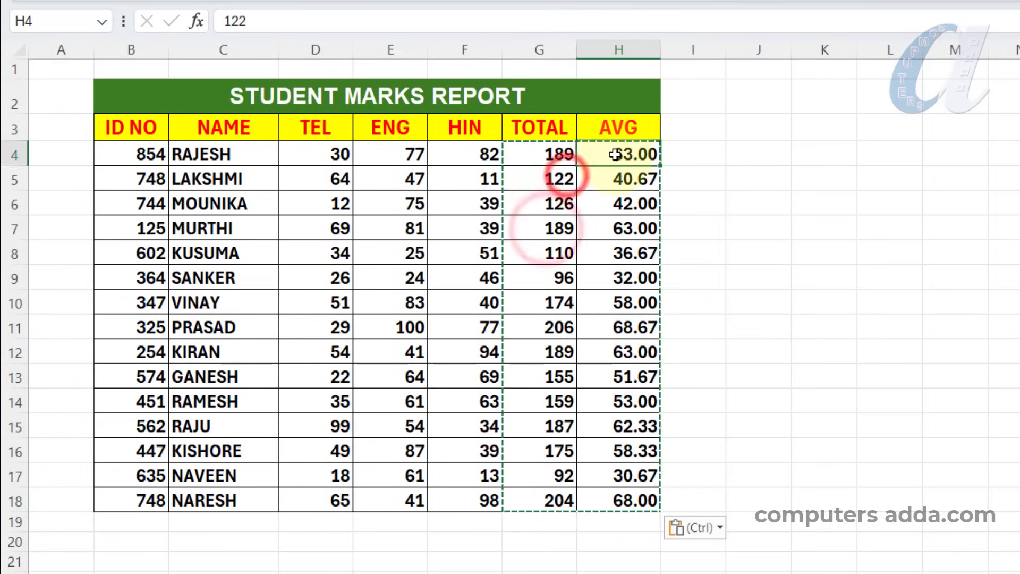
left_click(637, 318)
left_click(541, 177)
right_click(541, 177)
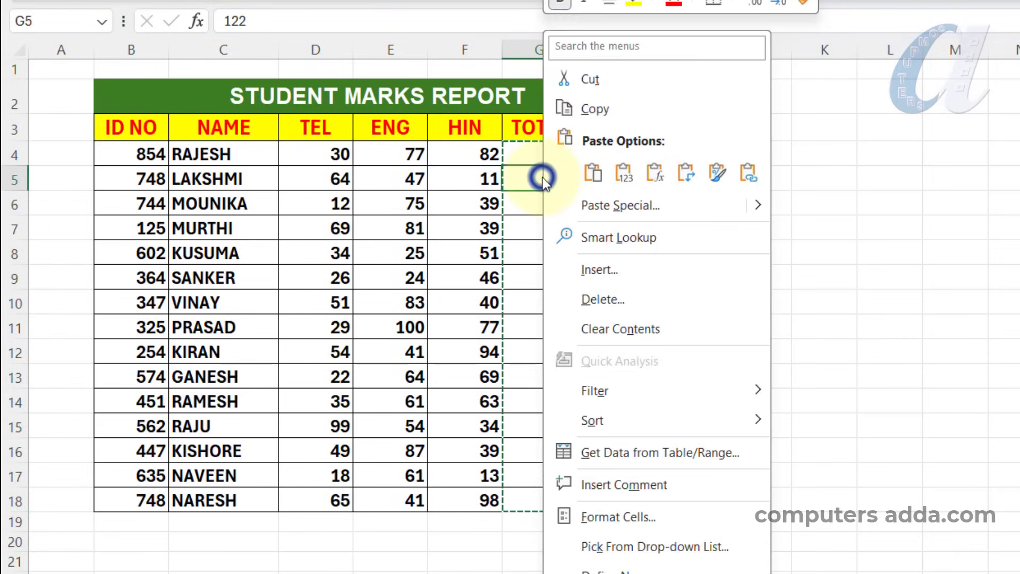
left_click(920, 182)
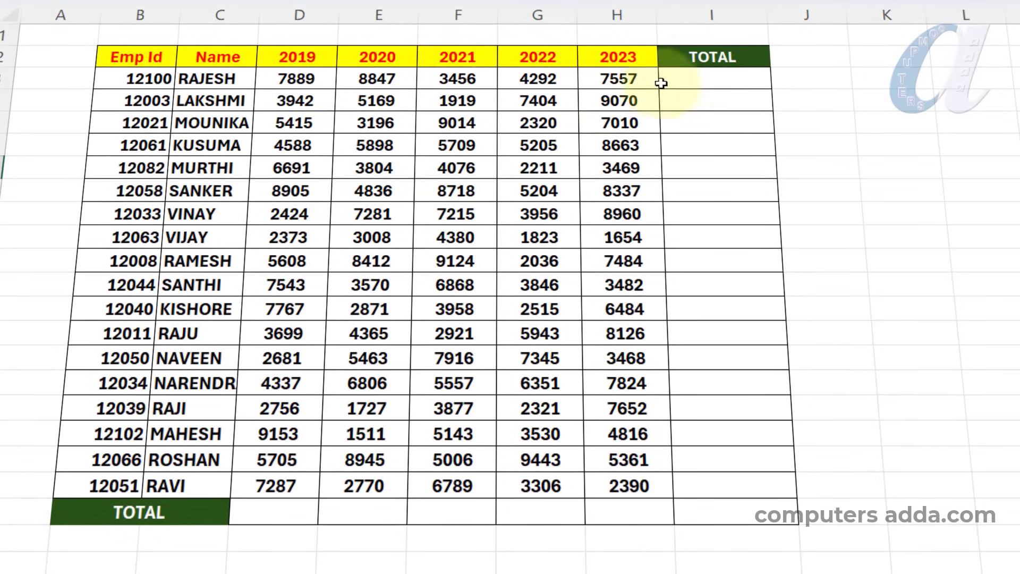
- Total 2019 to 2023 in I3 with a SUM of D3:H3 and fill the formula down through the last employee row
left_click(714, 78)
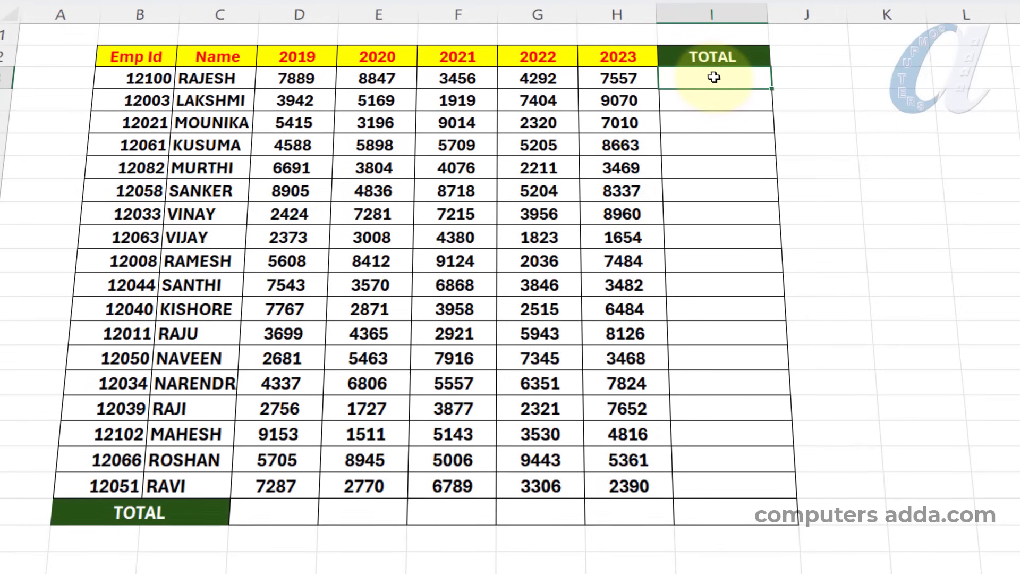
type("=sum(")
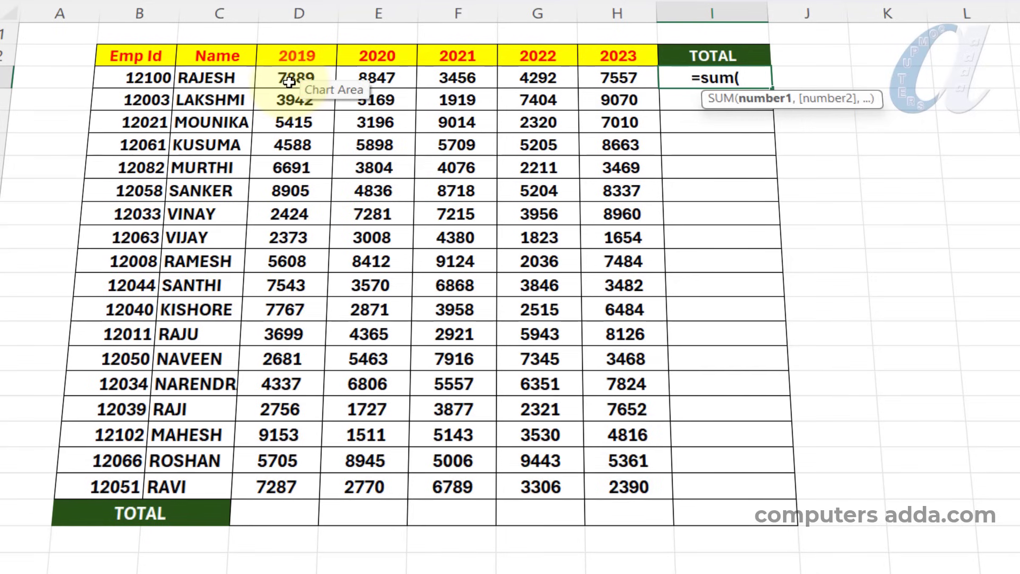
left_click_drag(289, 81, 619, 78)
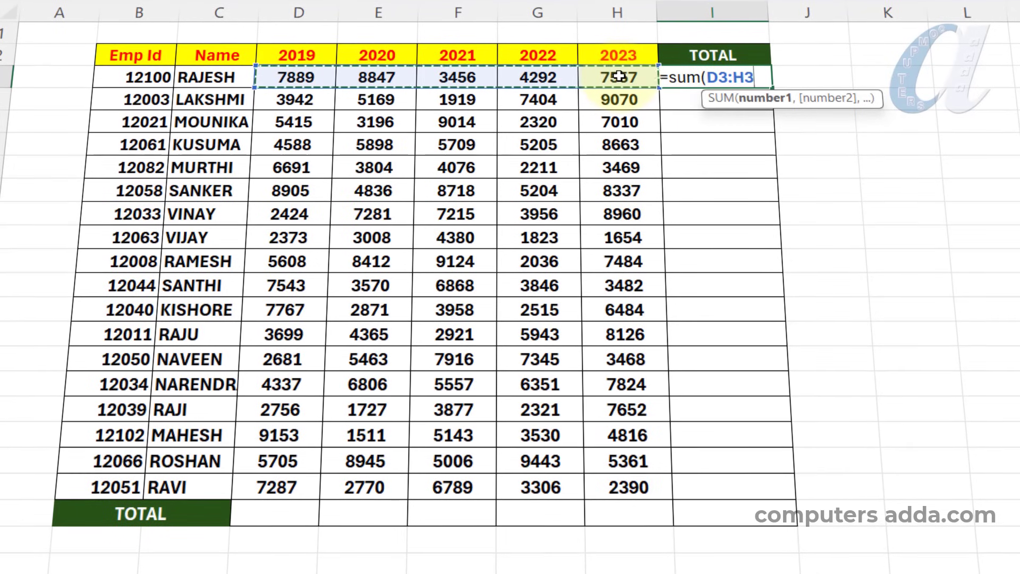
key("Return")
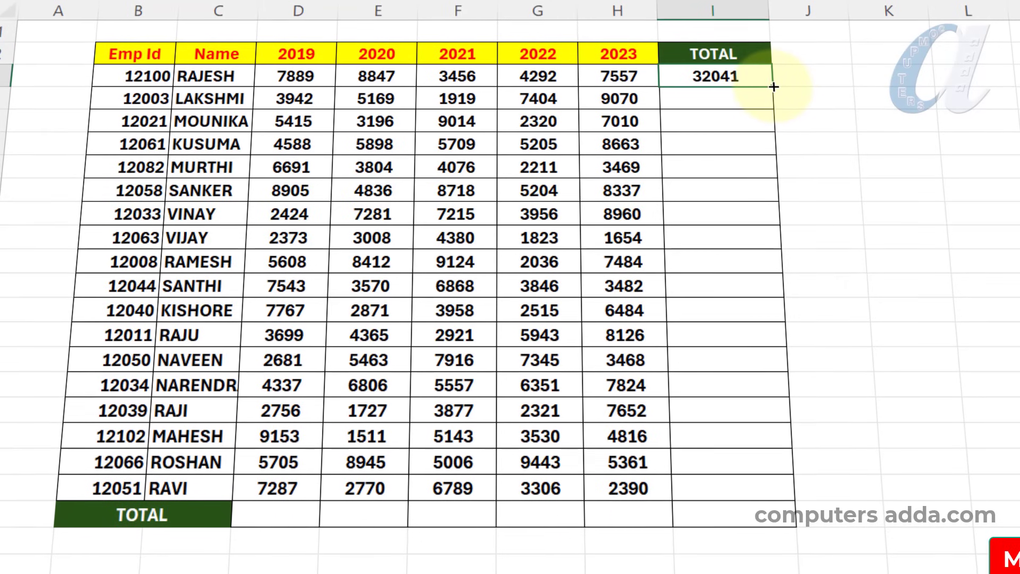
double_click(774, 86)
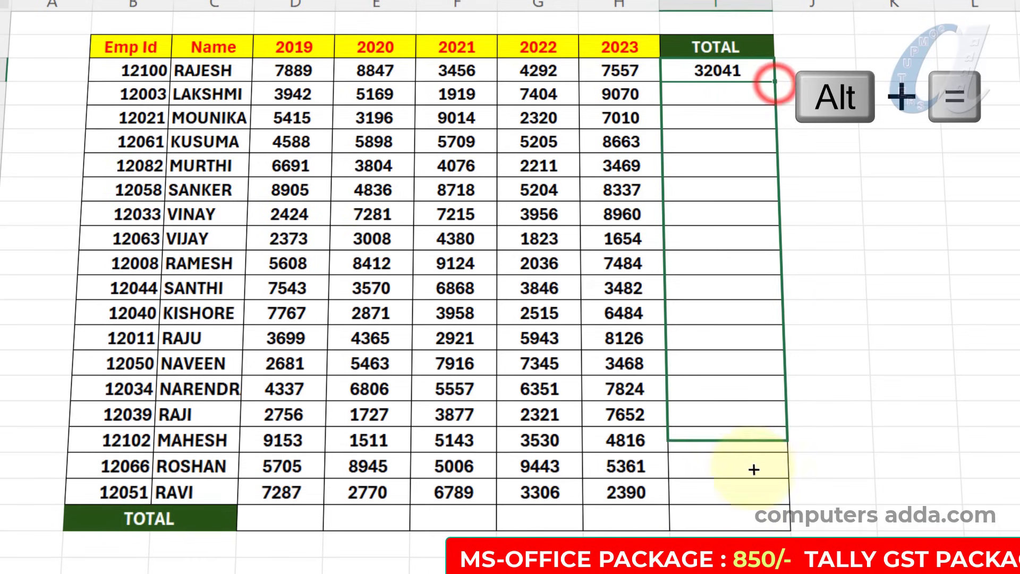
left_click_drag(754, 500, 754, 501)
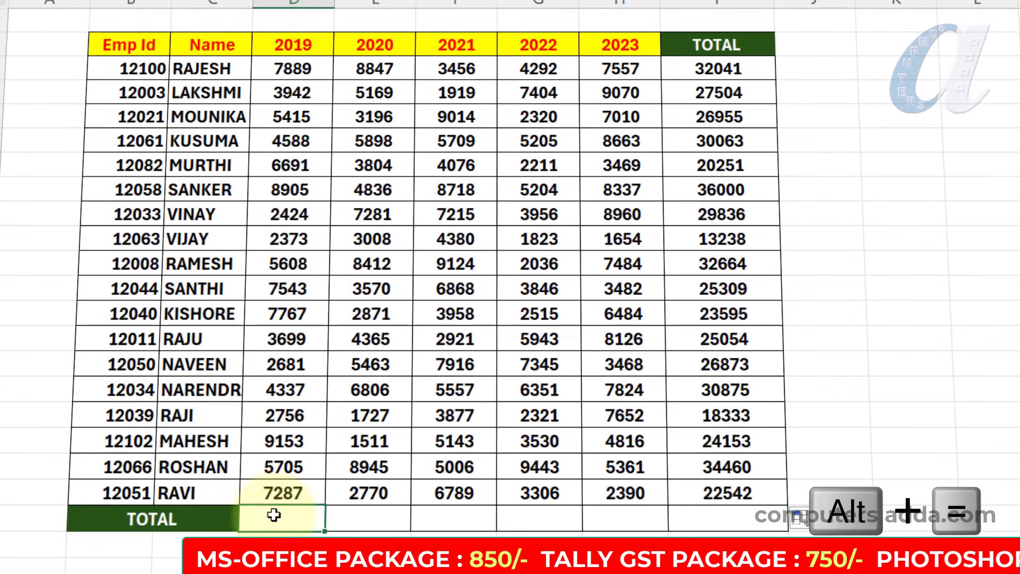
- AutoSum the 2019 column in the TOTAL row and fill the formula across to the TOTAL column
key("alt+equal")
key("Return")
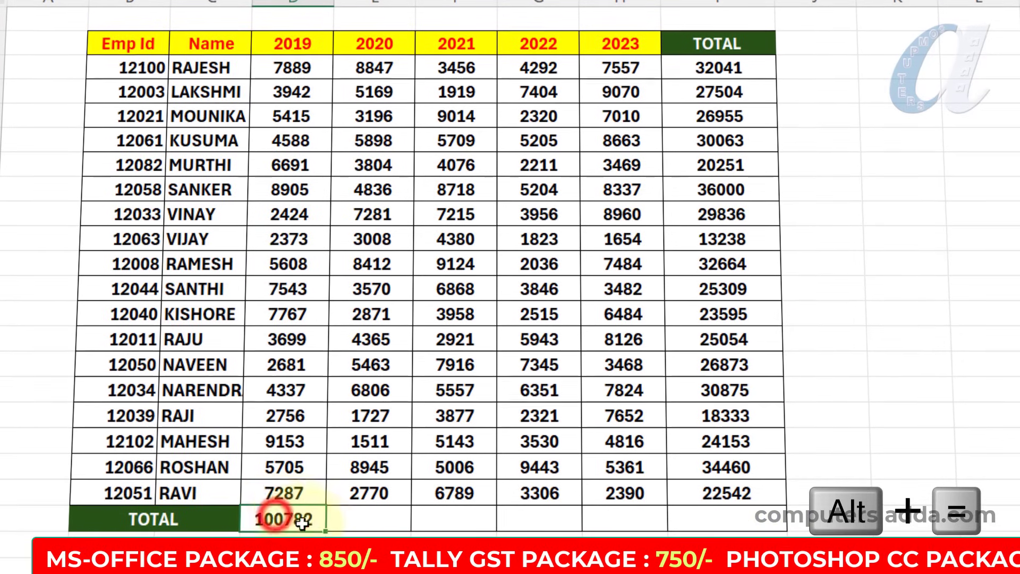
left_click_drag(619, 512, 744, 518)
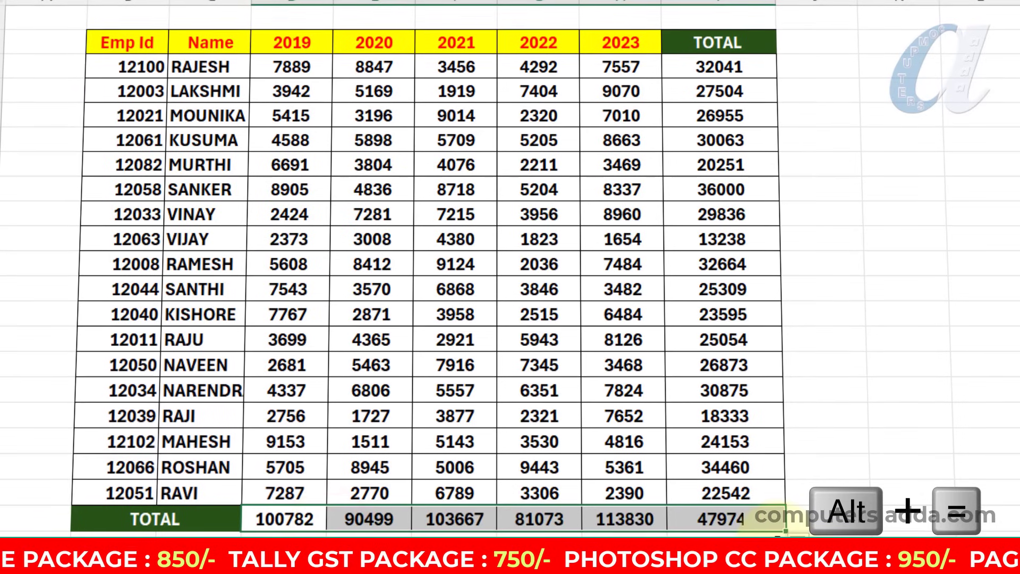
left_click(753, 69)
left_click_drag(753, 69, 701, 520)
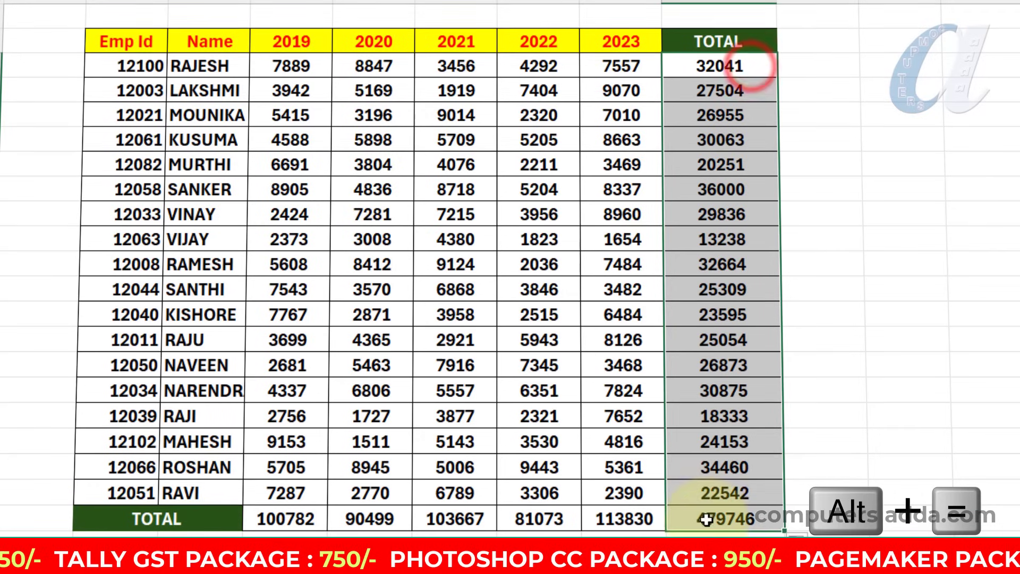
left_click_drag(315, 523, 705, 529)
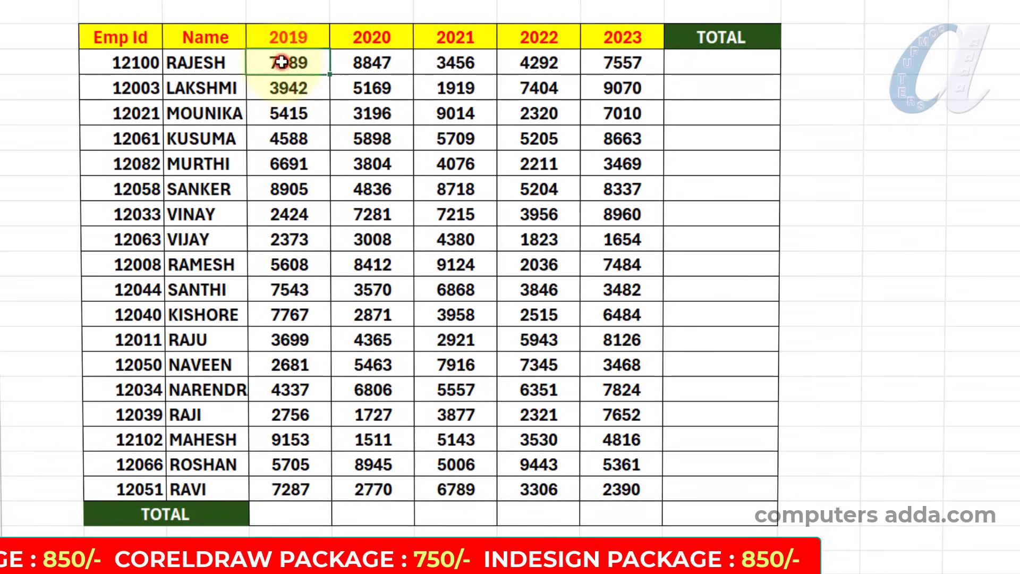
- Fill the whole TOTAL column and TOTAL row at once by applying AutoSum to all yearly figures plus the empty total cells
mouse_move(274, 66)
left_mouse_down()
mouse_move(485, 195)
mouse_move(587, 390)
mouse_move(628, 501)
mouse_move(730, 521)
left_mouse_up()
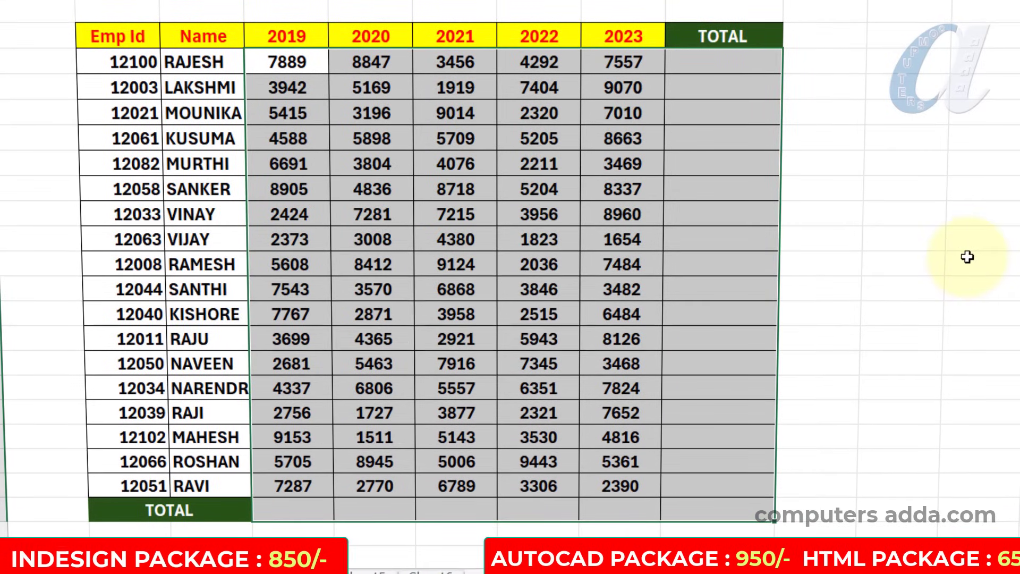
key("alt+equal")
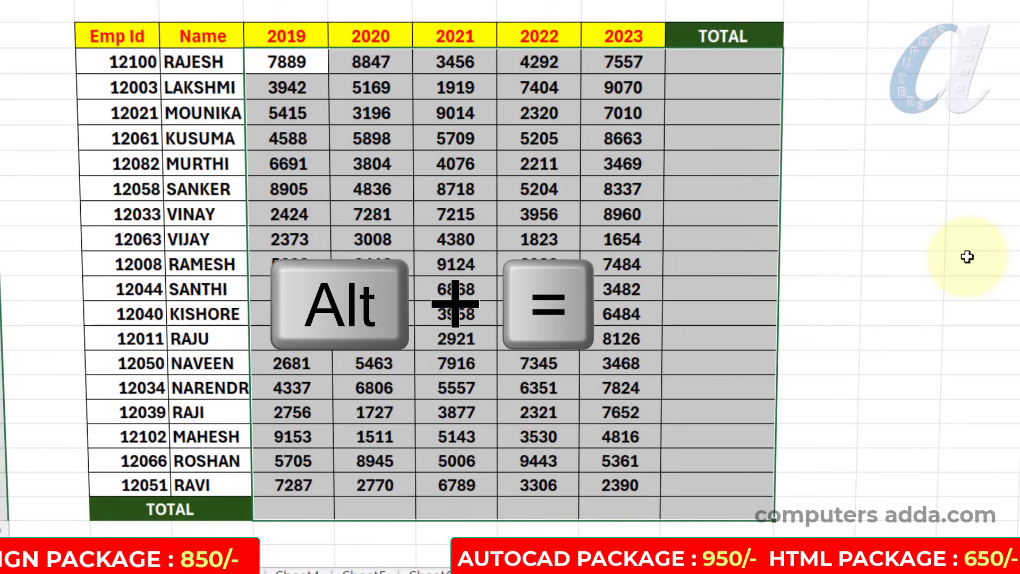
key("alt+equal")
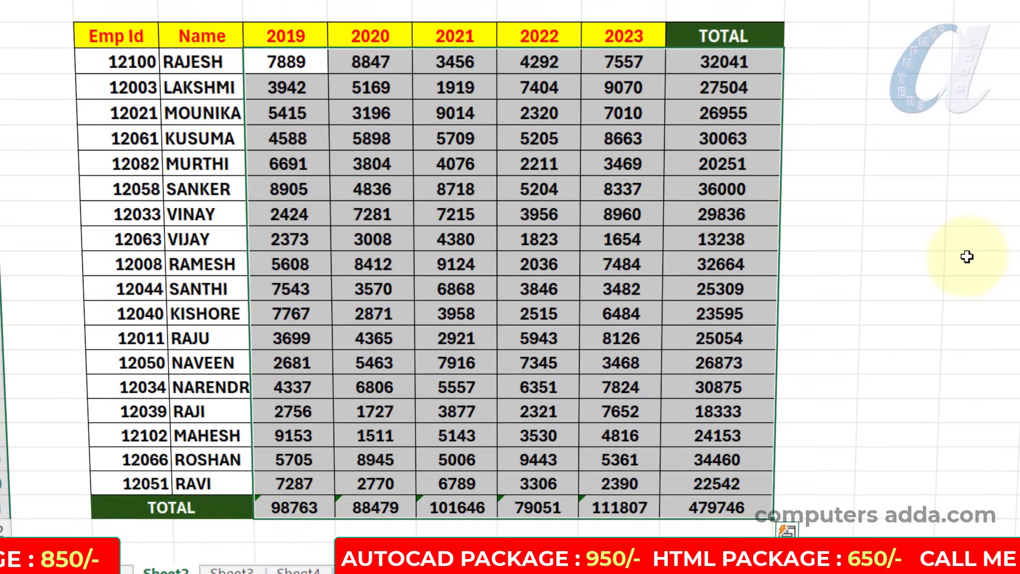
left_click_drag(707, 62, 694, 490)
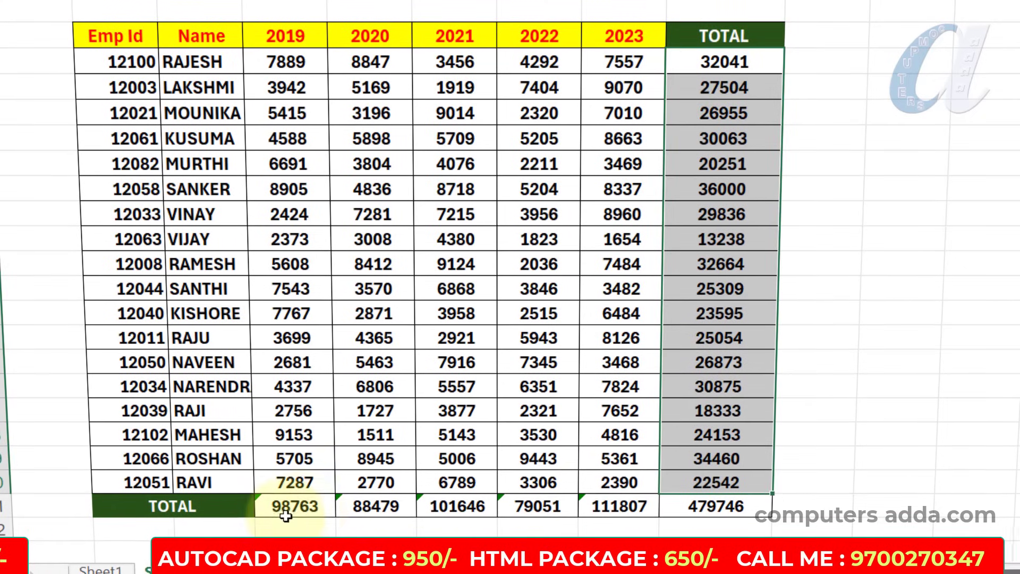
left_click_drag(287, 505, 675, 513)
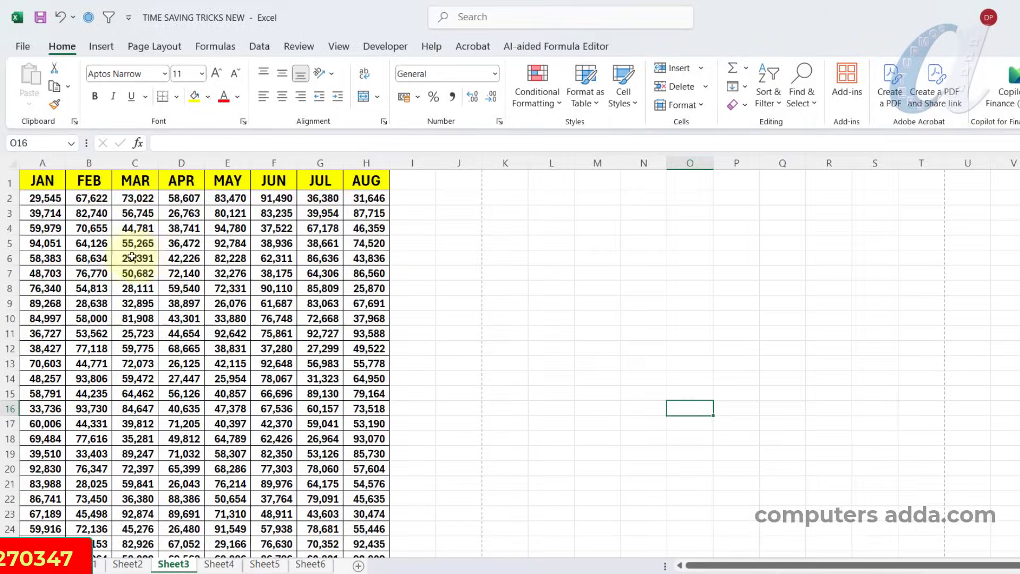
- Review the JAN to AUG data and header row on Sheet3, and examine the second page of its print preview for headings
scroll(124, 249, "down", 8)
scroll(124, 250, "up", 7)
scroll(124, 250, "up", 2)
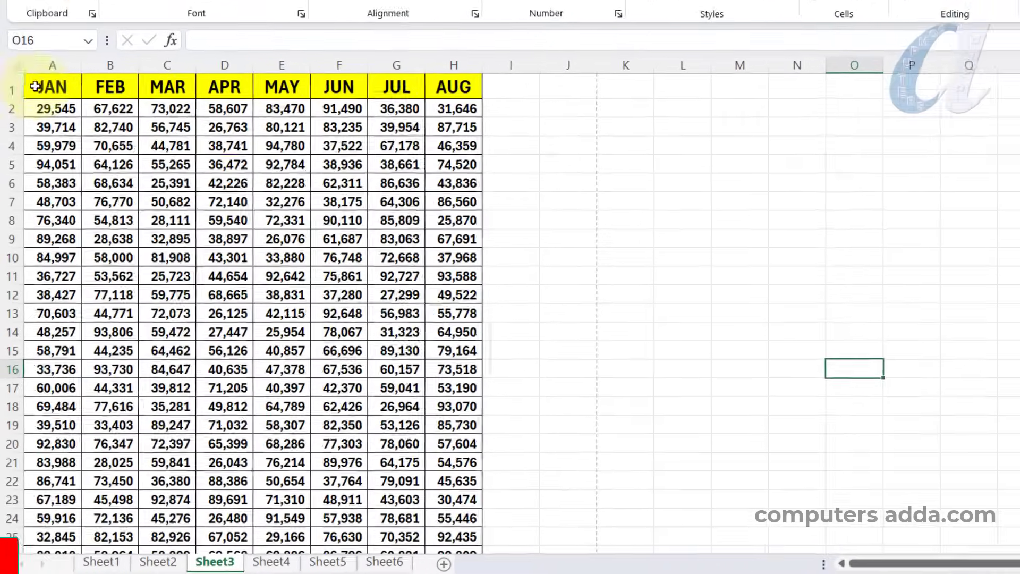
left_click_drag(31, 154, 248, 162)
left_click_drag(300, 77, 472, 68)
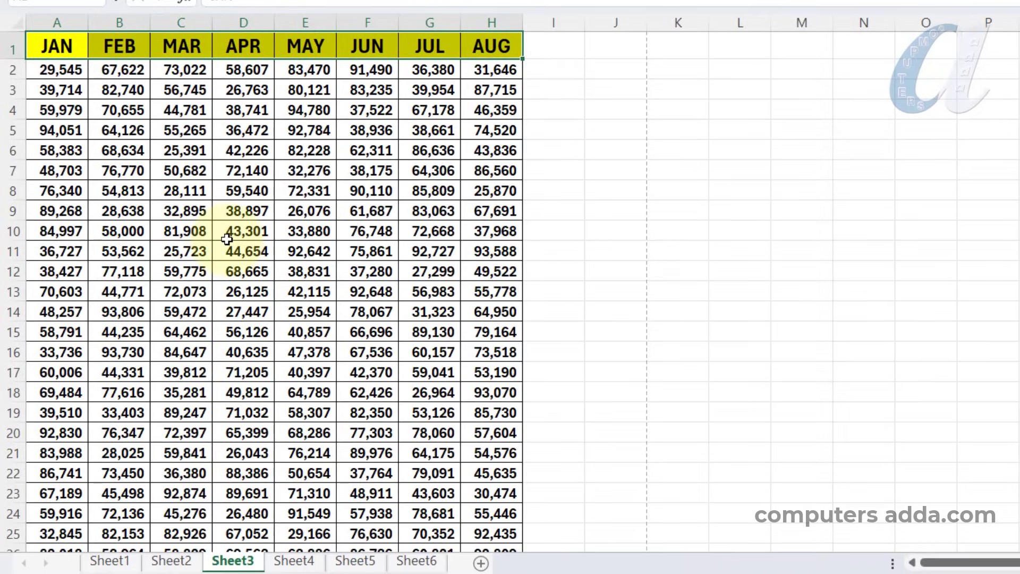
key("ctrl+p")
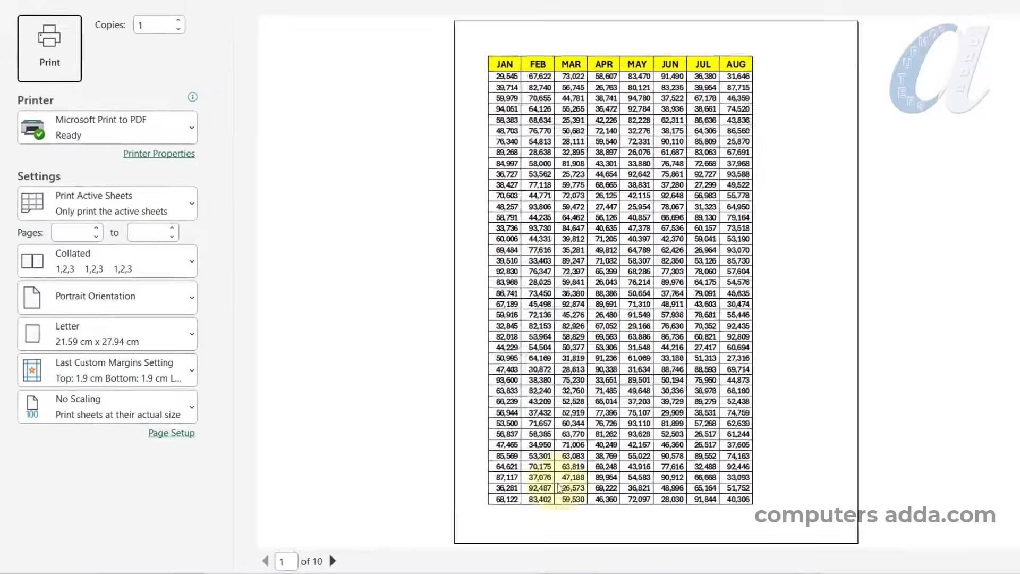
left_click(324, 560)
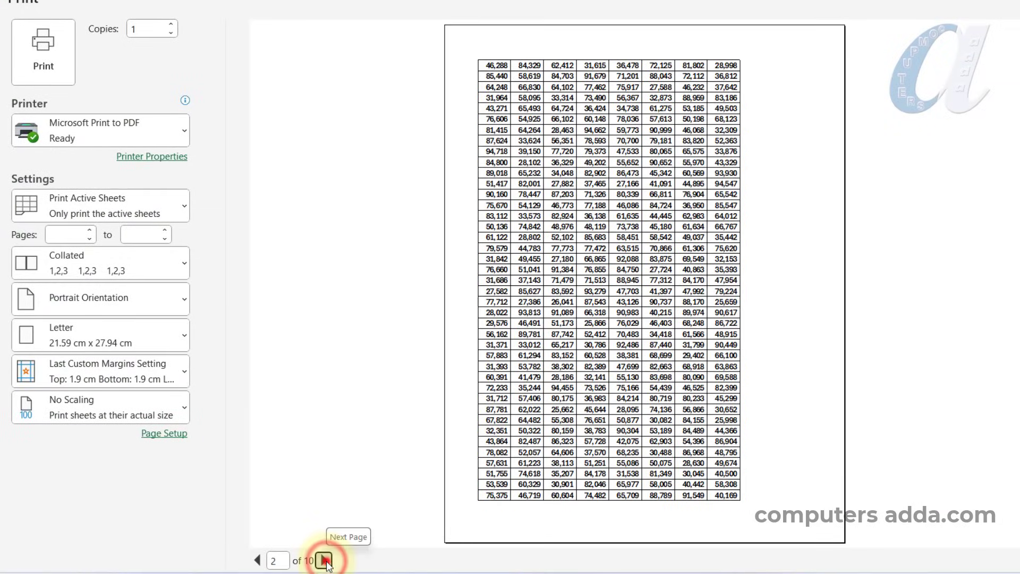
- Compare the first page of the print preview with the pages after it for the month header row
left_click(324, 560)
left_click(256, 560)
left_click(256, 561)
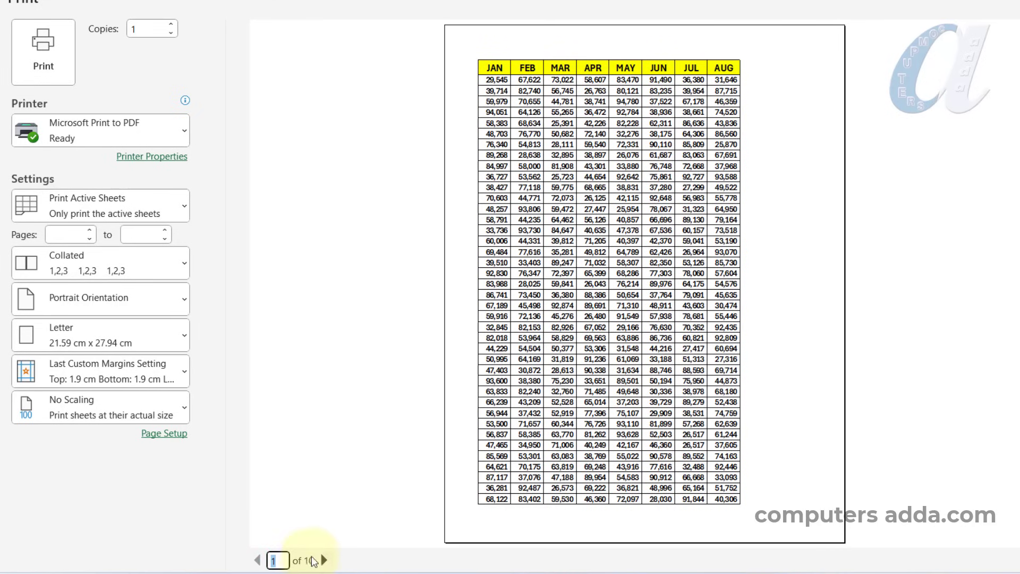
left_click(322, 560)
left_click(323, 560)
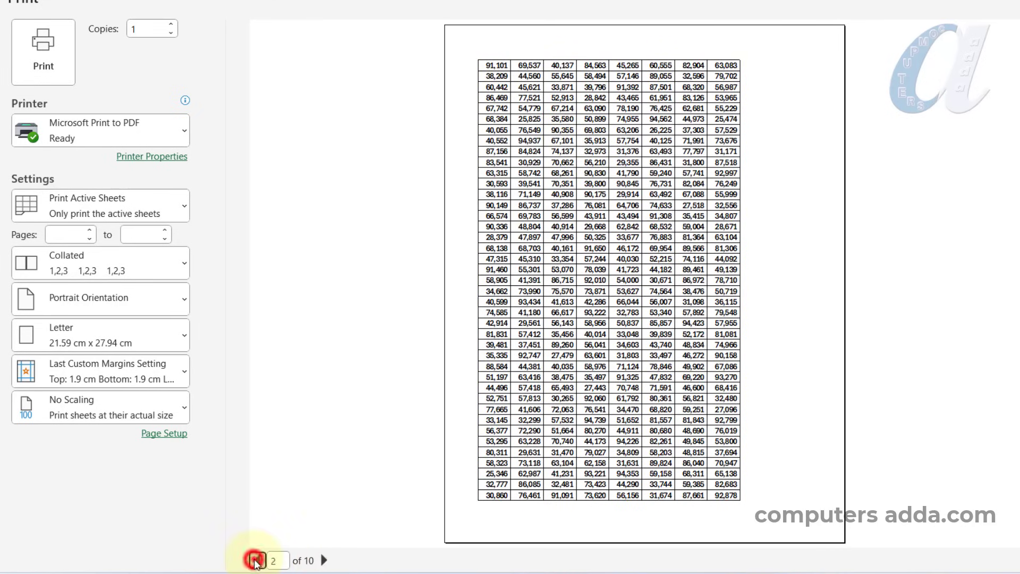
left_click(256, 561)
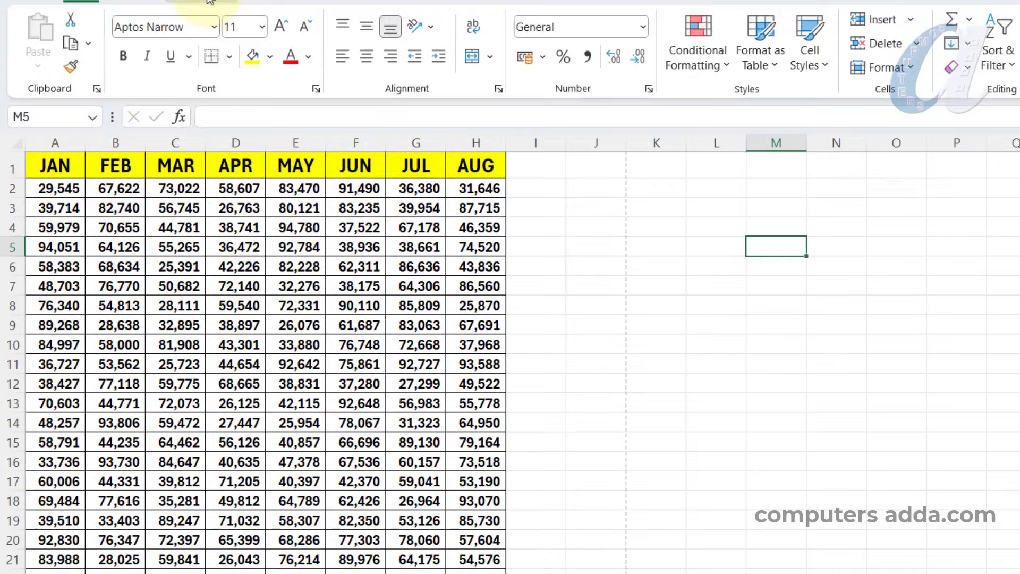
- Set row 1 ($1:$1) as the print title row to repeat at the top of each page of Sheet3
left_click(201, 60)
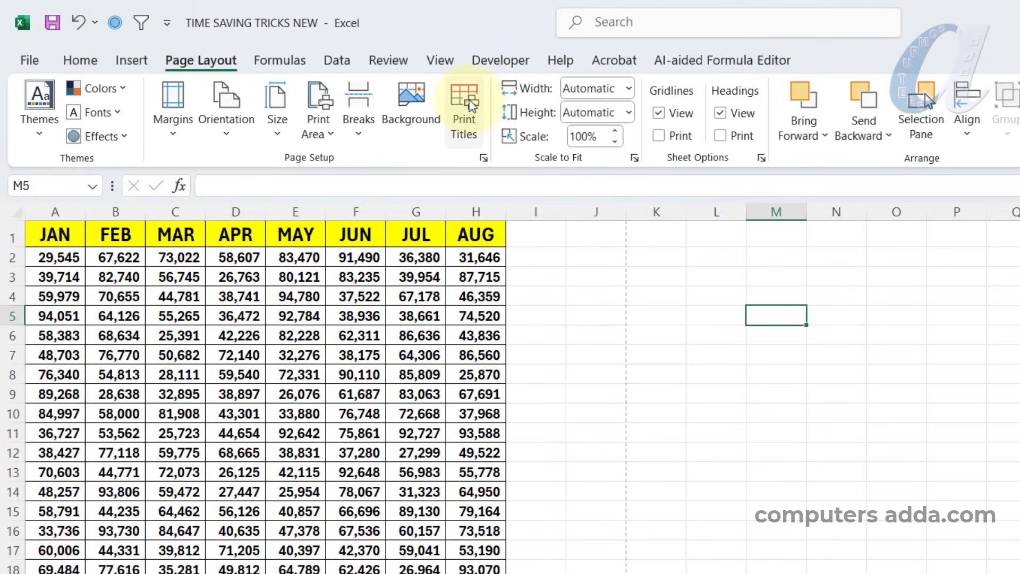
left_click(470, 104)
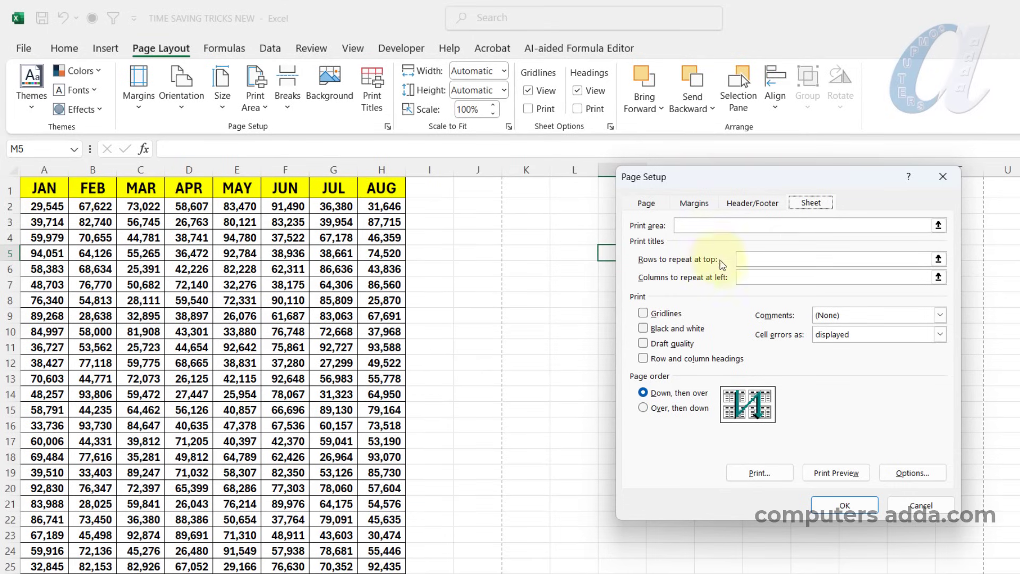
left_click(749, 261)
left_click(11, 187)
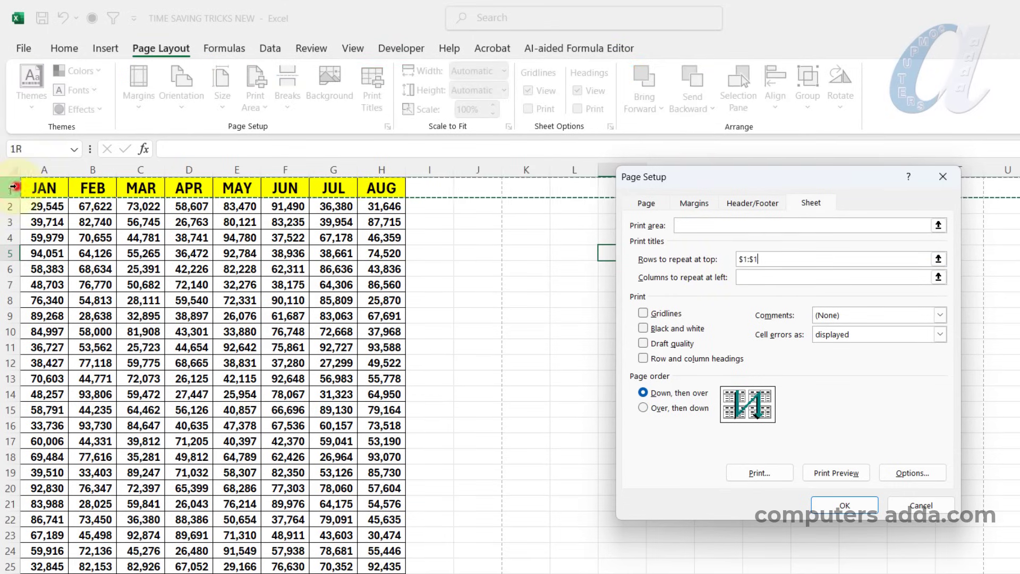
left_click(829, 500)
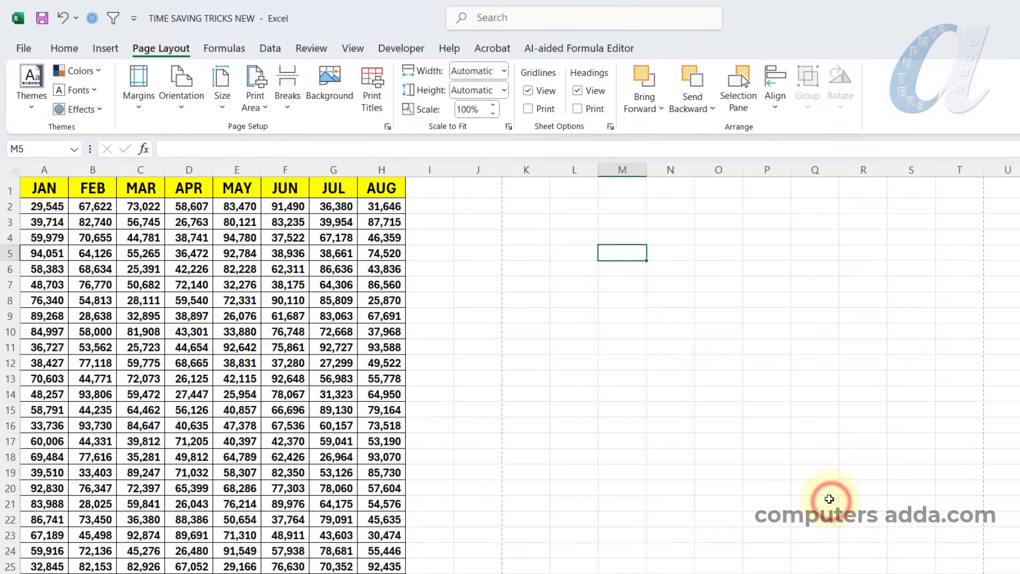
- Check the first few pages of Sheet3's print preview for month headings and return to the worksheet
key("ctrl+p")
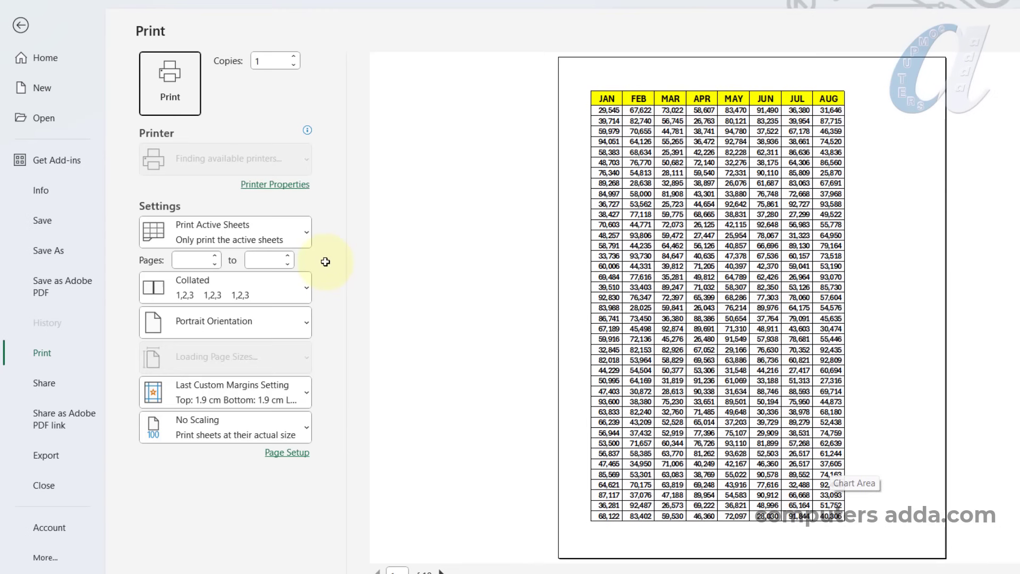
left_click(442, 559)
left_click(442, 559)
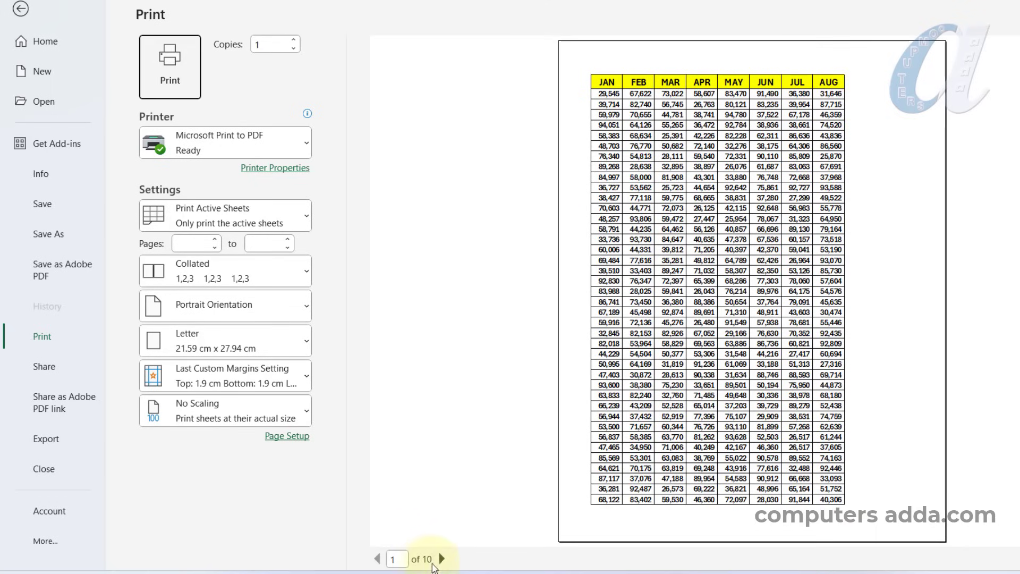
left_click(441, 559)
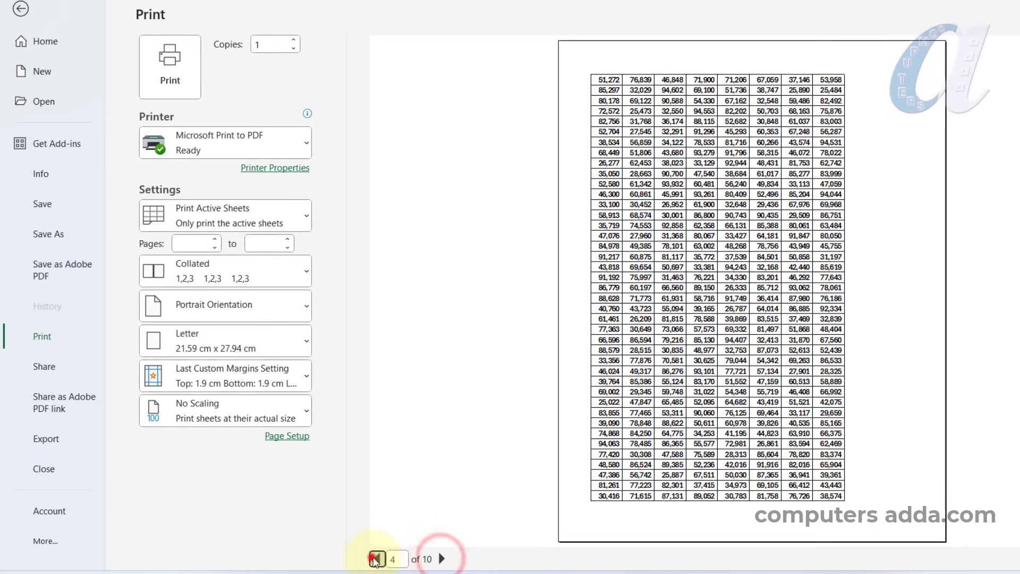
left_click(375, 558)
left_click(375, 558)
left_click(375, 558)
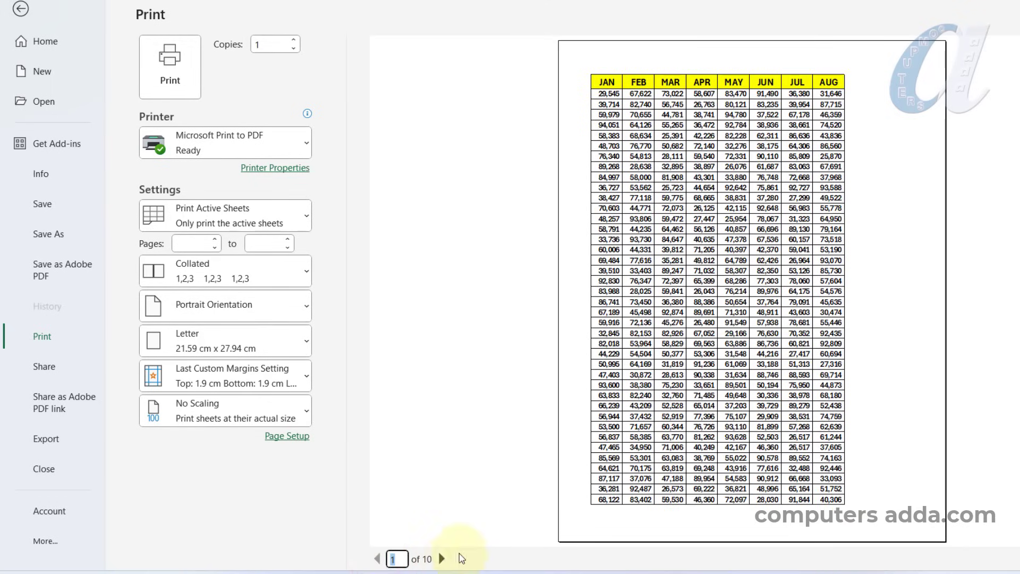
left_click(21, 9)
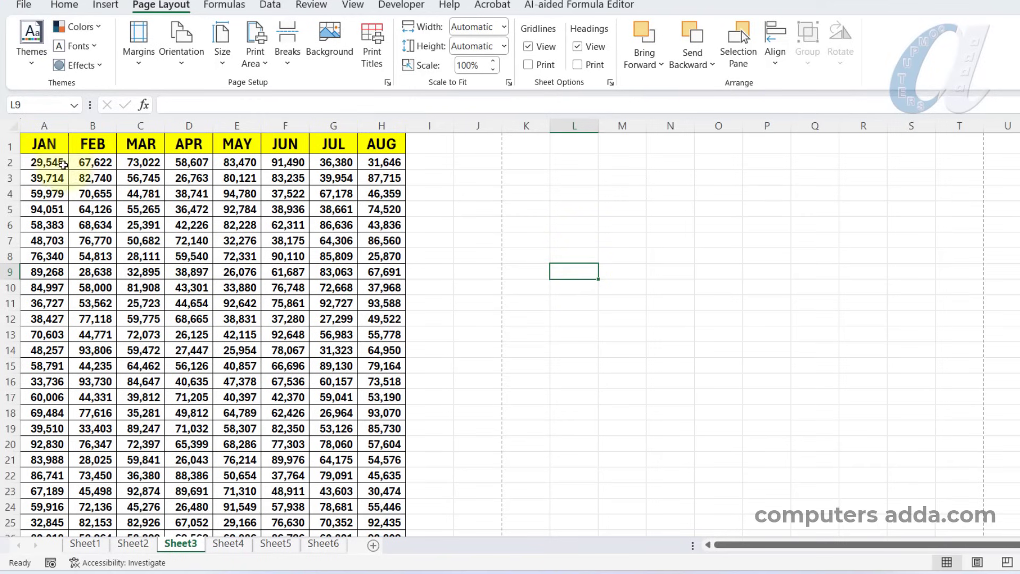
- Name the whole header row 1 print_titles so that it repeats on each printed page
left_click(12, 144)
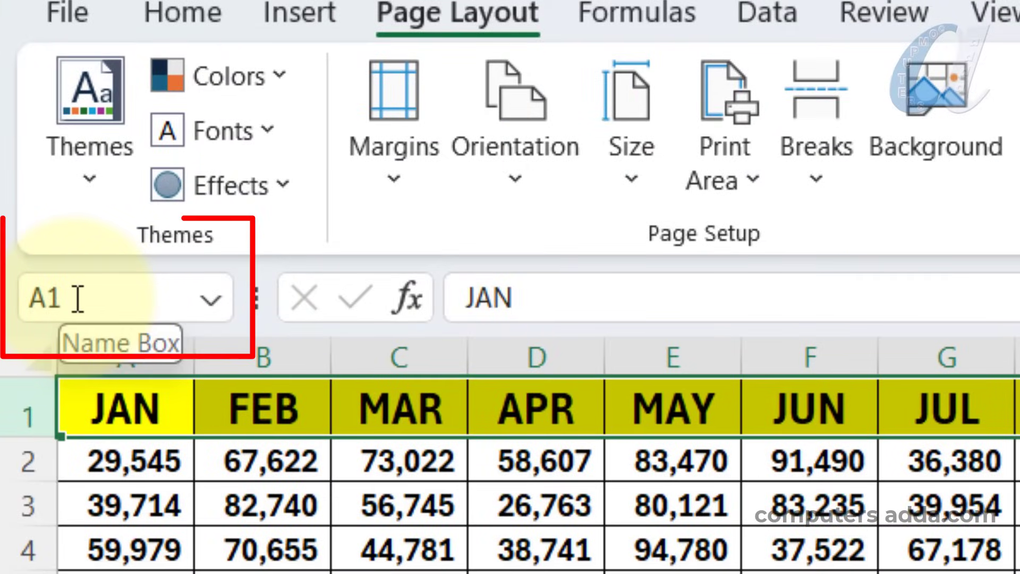
left_click(78, 297)
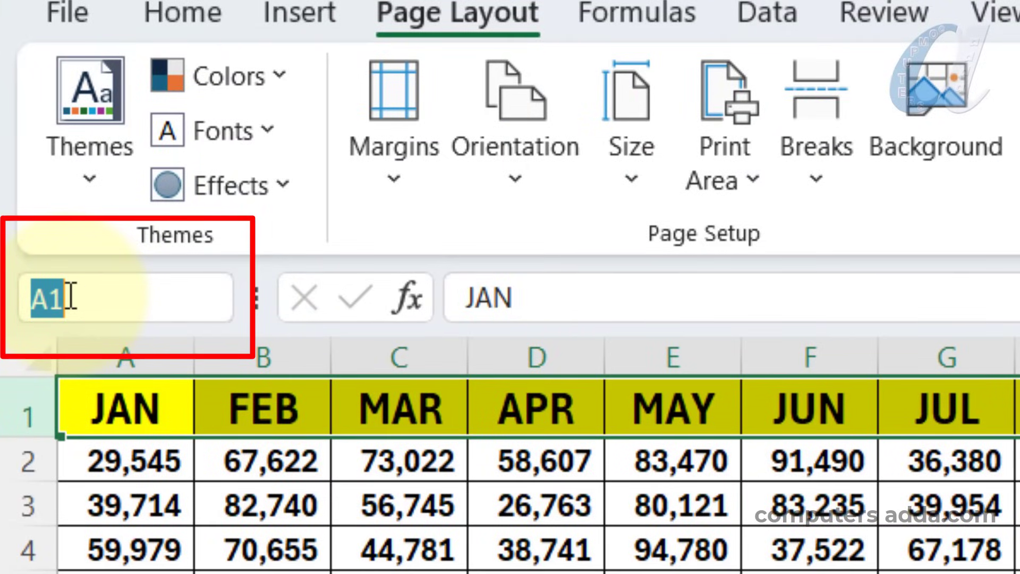
type("print")
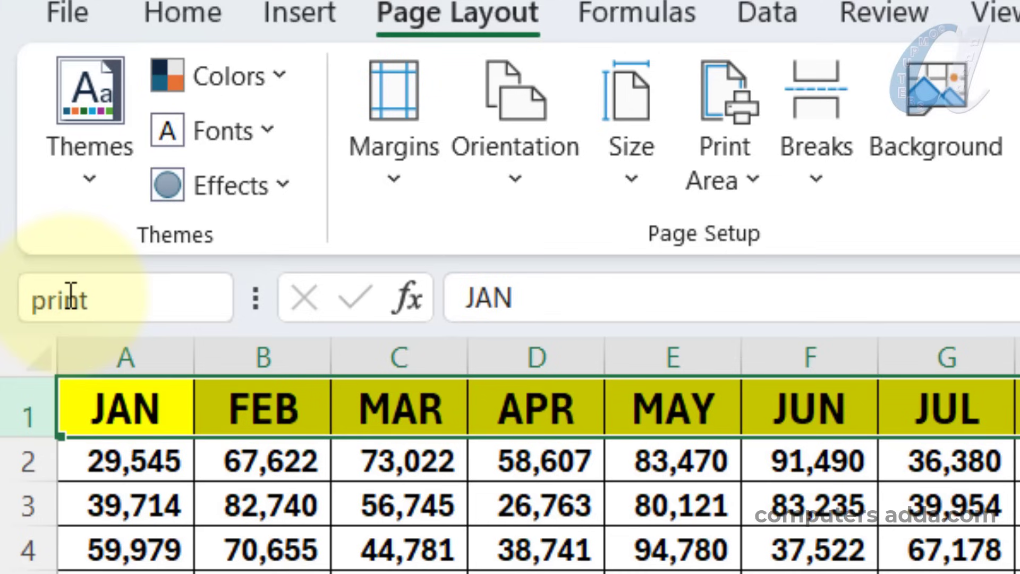
type("_titles")
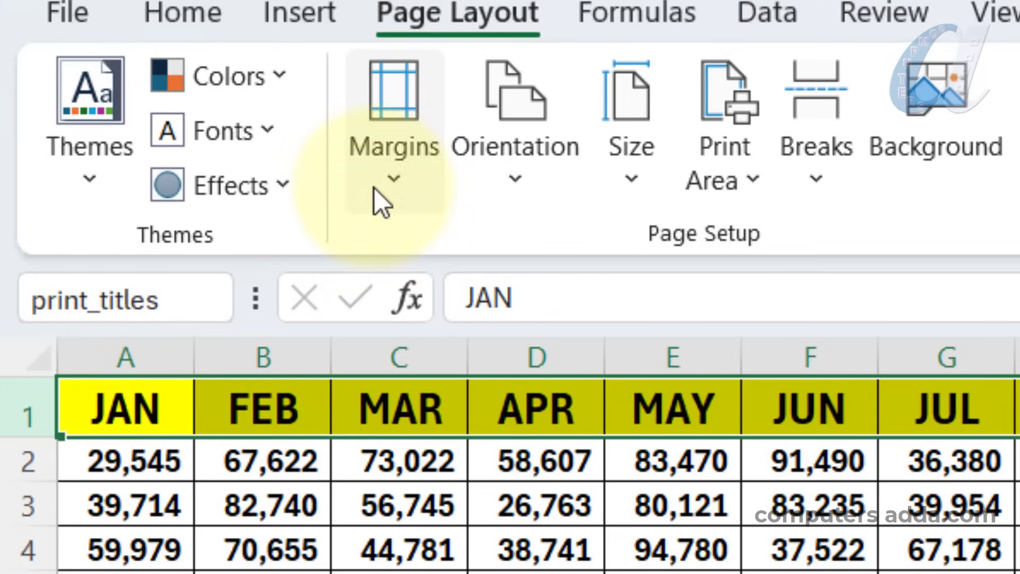
key("Return")
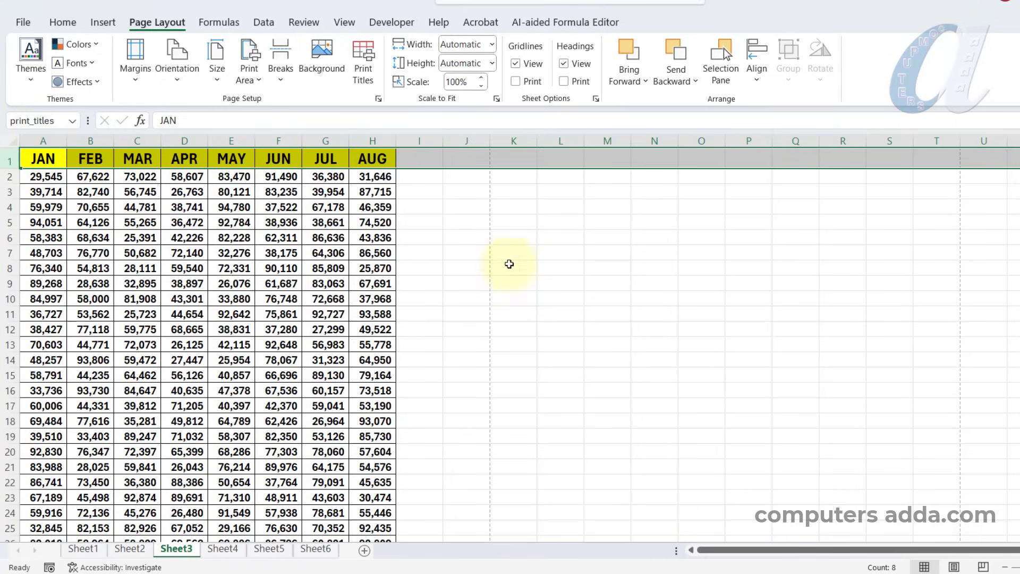
left_click(557, 263)
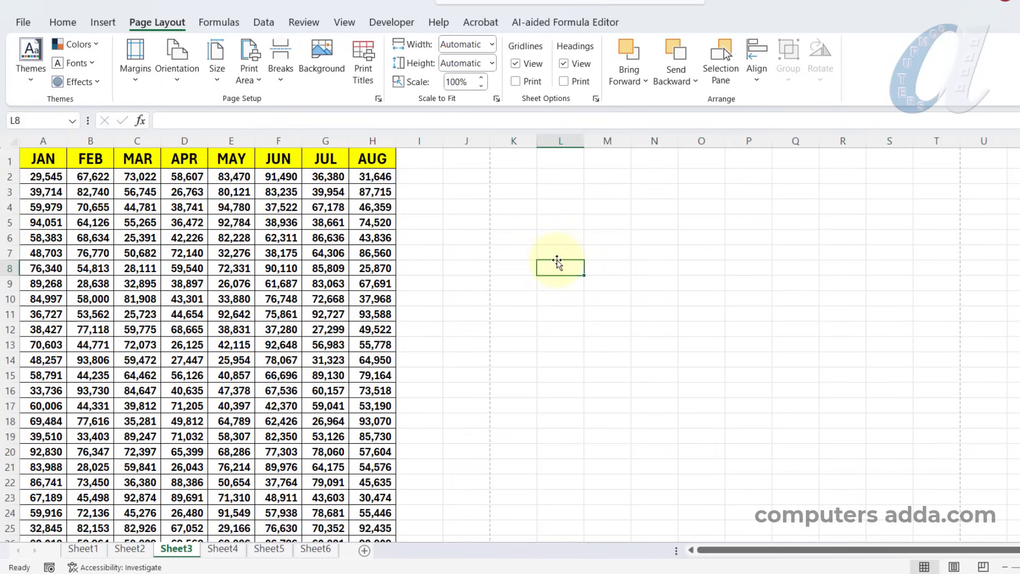
- Examine the print preview through to page 10 for the repeated month headings and return to the worksheet
key("ctrl+p")
left_click(432, 564)
left_click(432, 564)
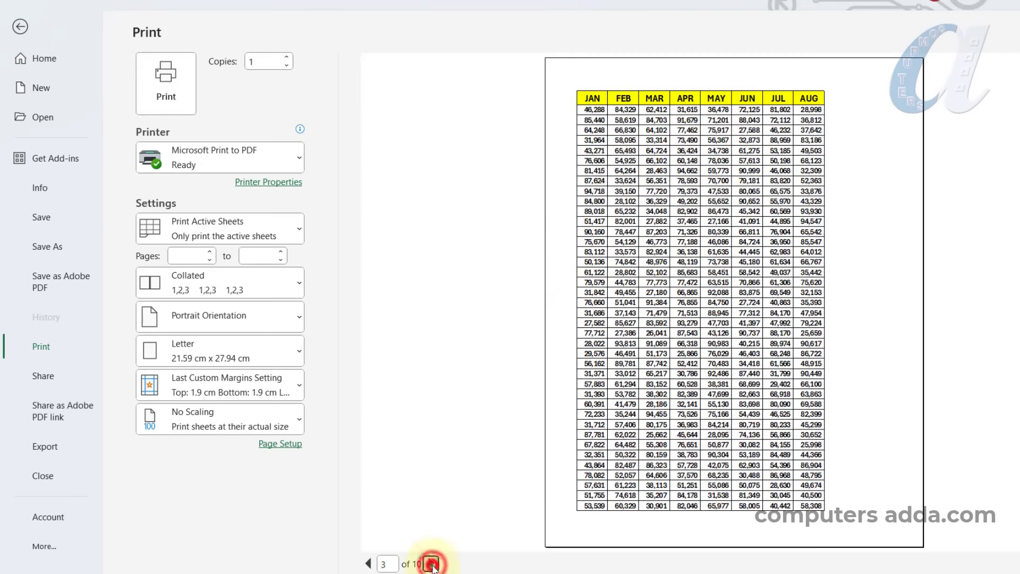
left_click(431, 564)
left_click(431, 564)
left_click(432, 563)
left_click(431, 564)
left_click(431, 564)
left_click(432, 563)
left_click(431, 563)
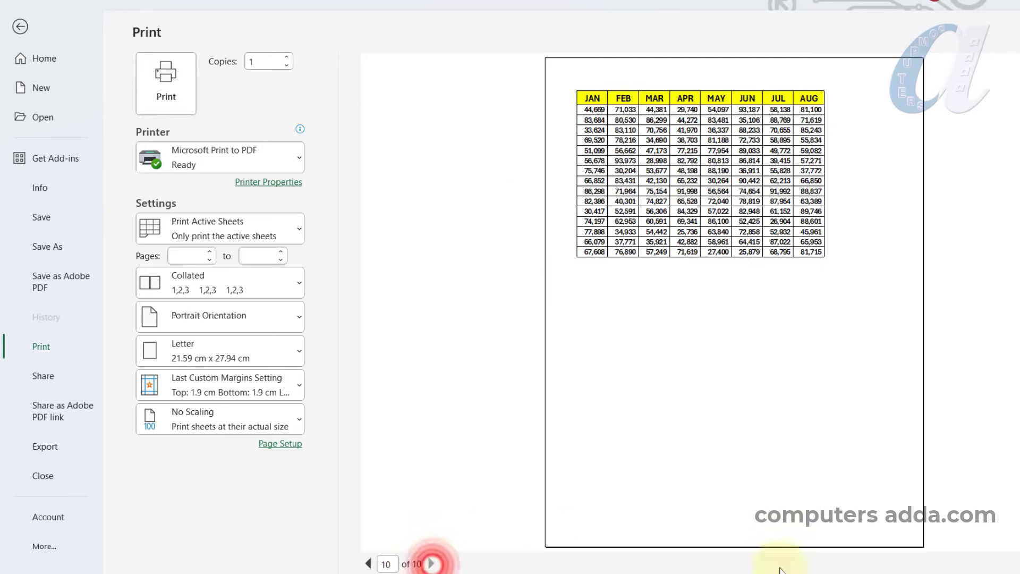
left_click(20, 27)
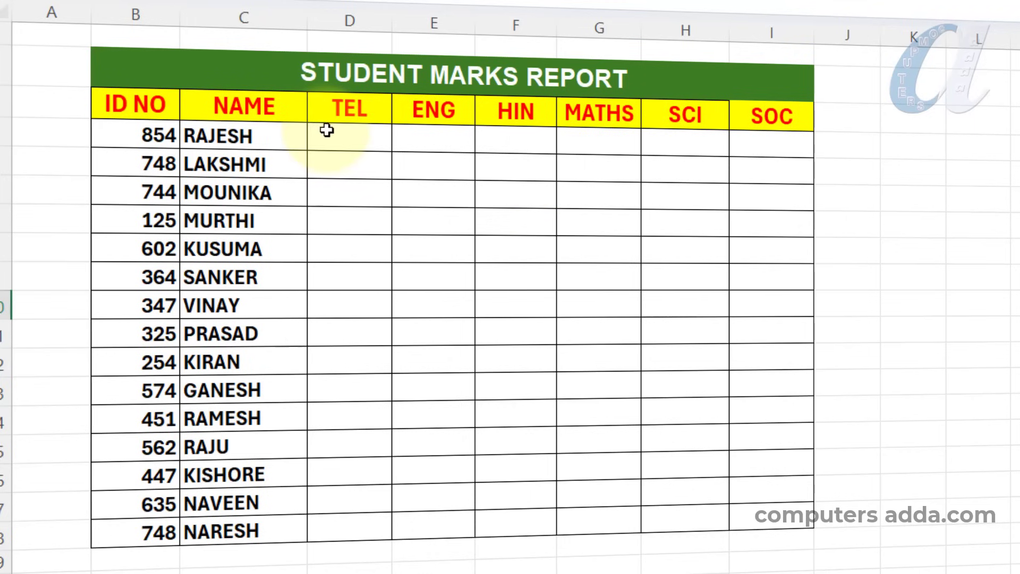
- Try entering marks by hand for the first student in the report, 89 in TEL and 89 in ENG
mouse_move(326, 130)
left_mouse_down()
mouse_move(671, 302)
mouse_move(757, 505)
left_mouse_up()
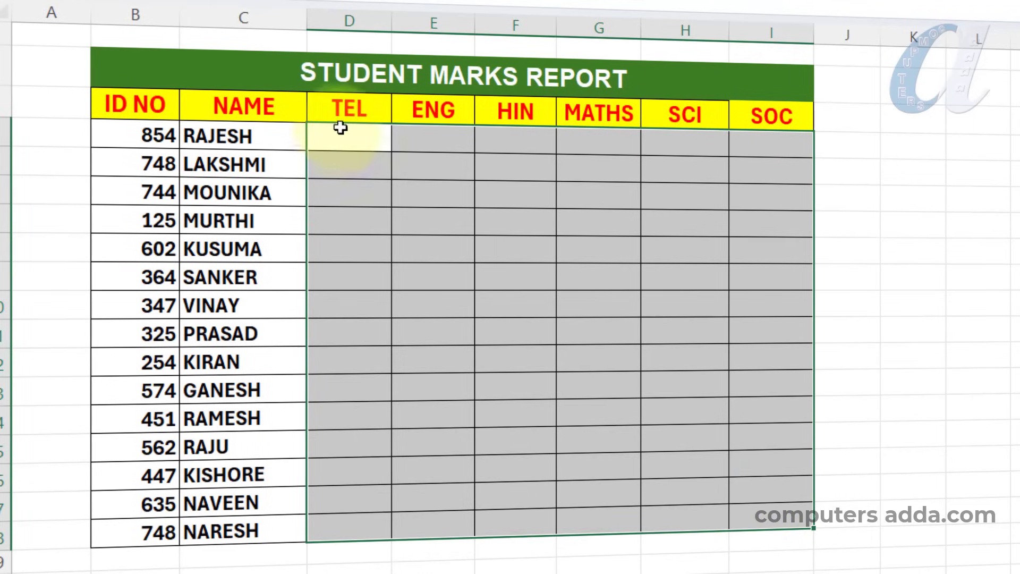
left_click_drag(361, 131, 757, 518)
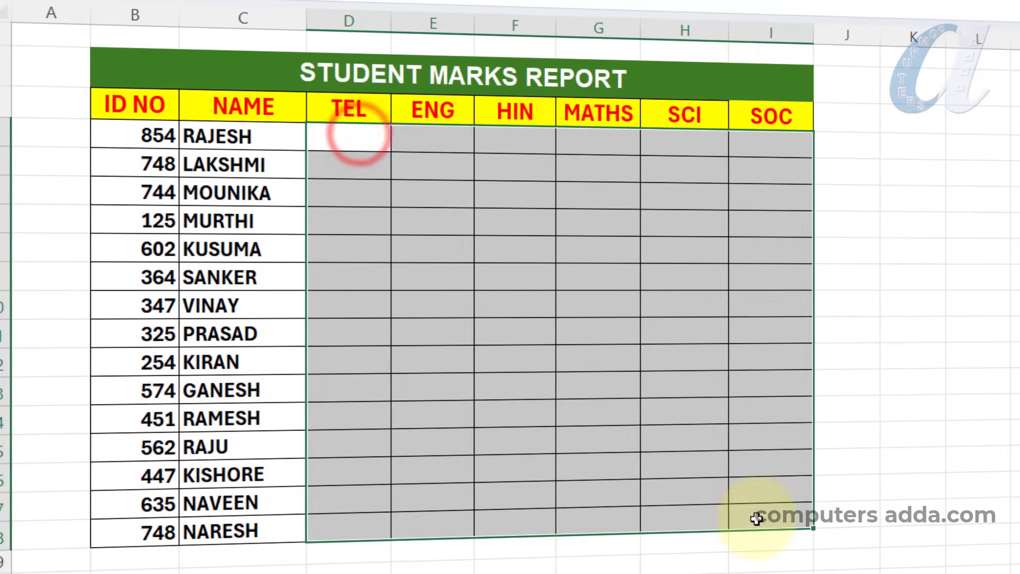
left_click(354, 132)
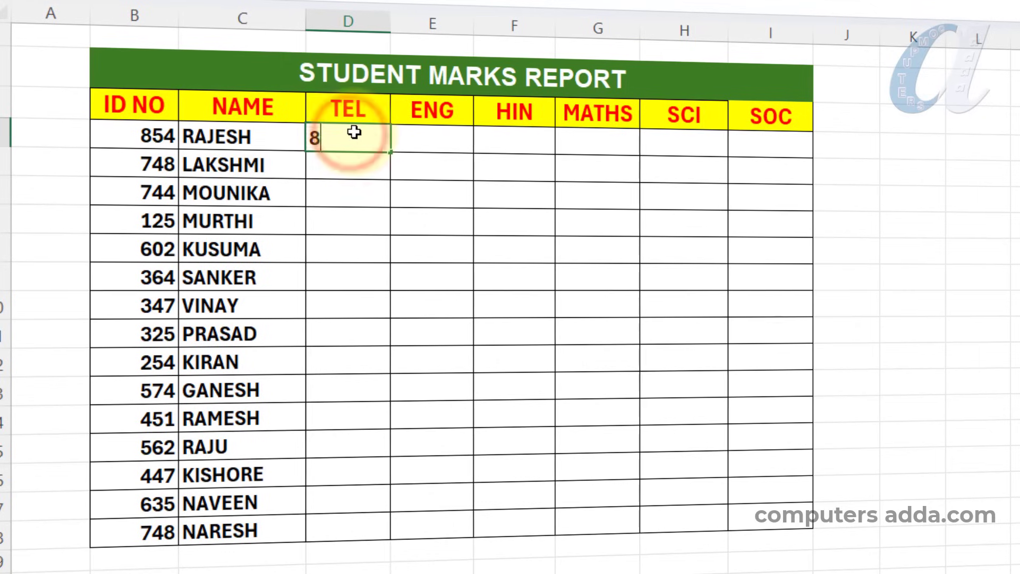
type("89")
key("Tab")
type("89")
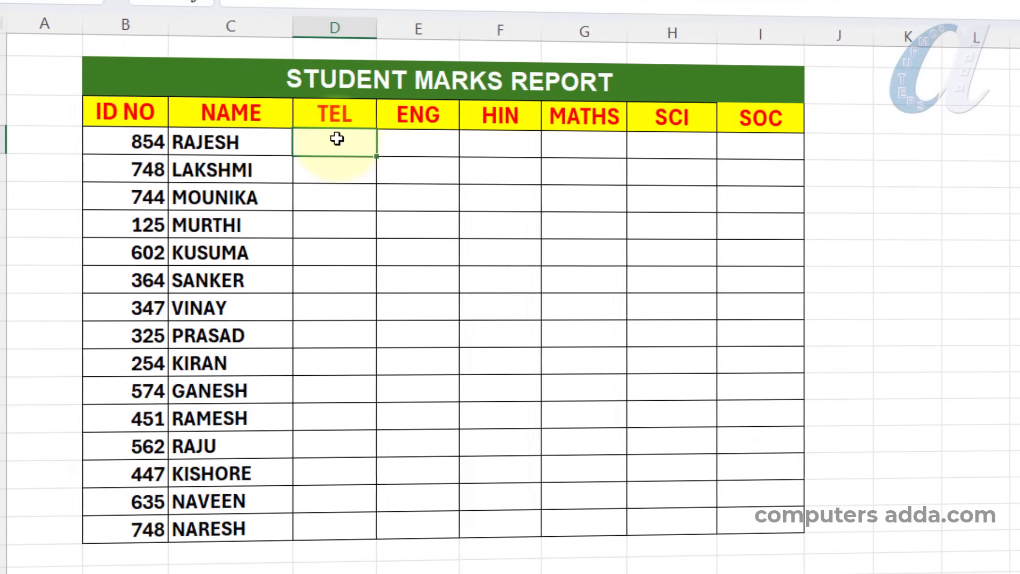
- Fill all the empty marks cells from TEL to SOC at once with =RANDBETWEEN(10,100)
left_click_drag(337, 139, 760, 517)
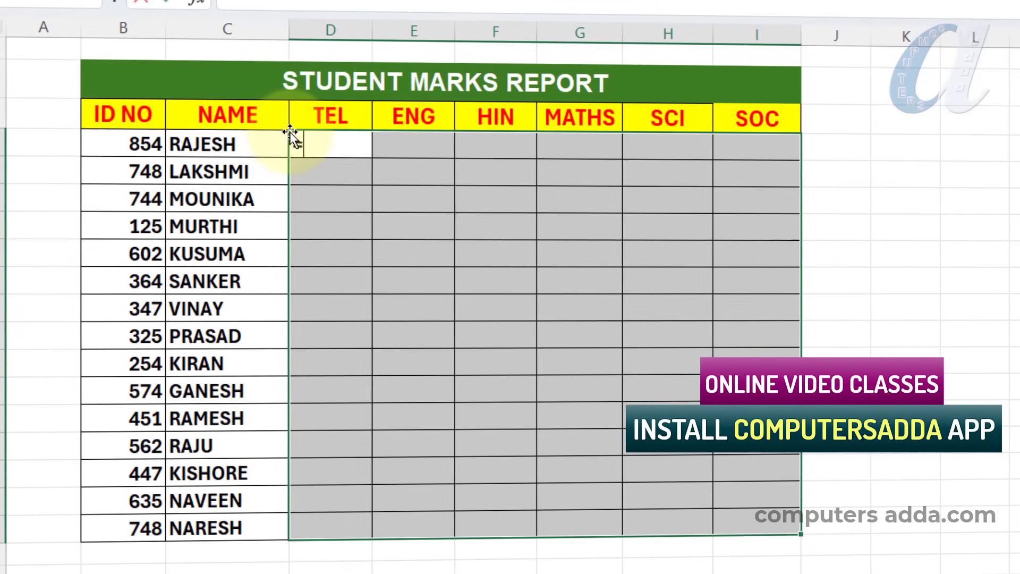
type("=rand")
key("Down")
key("Down")
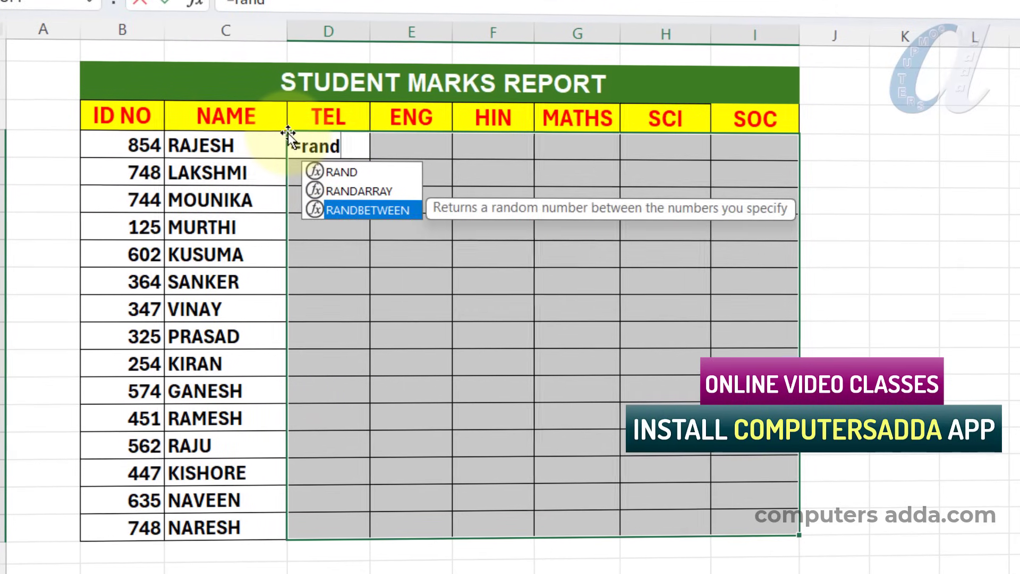
key("Tab")
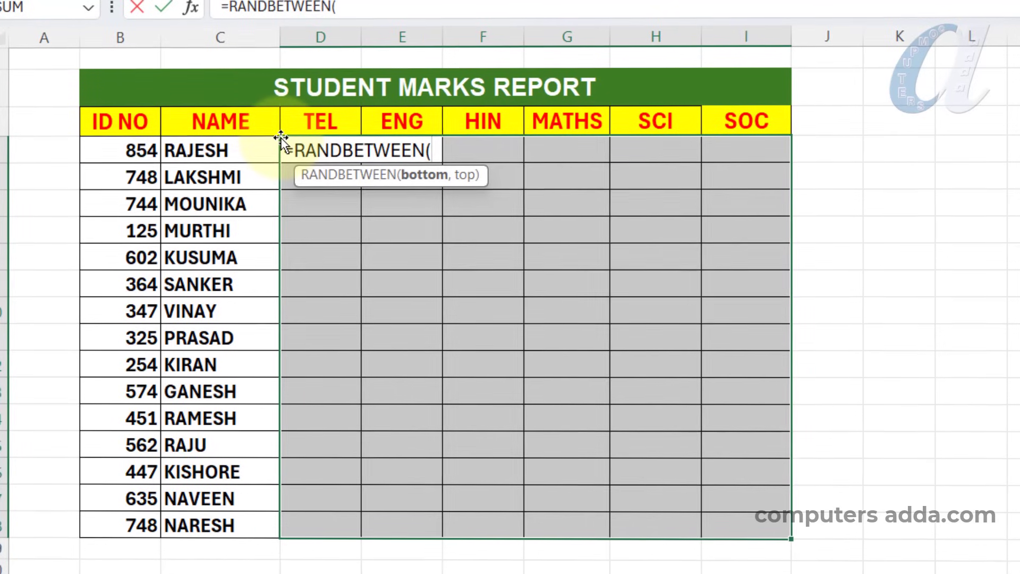
type("10")
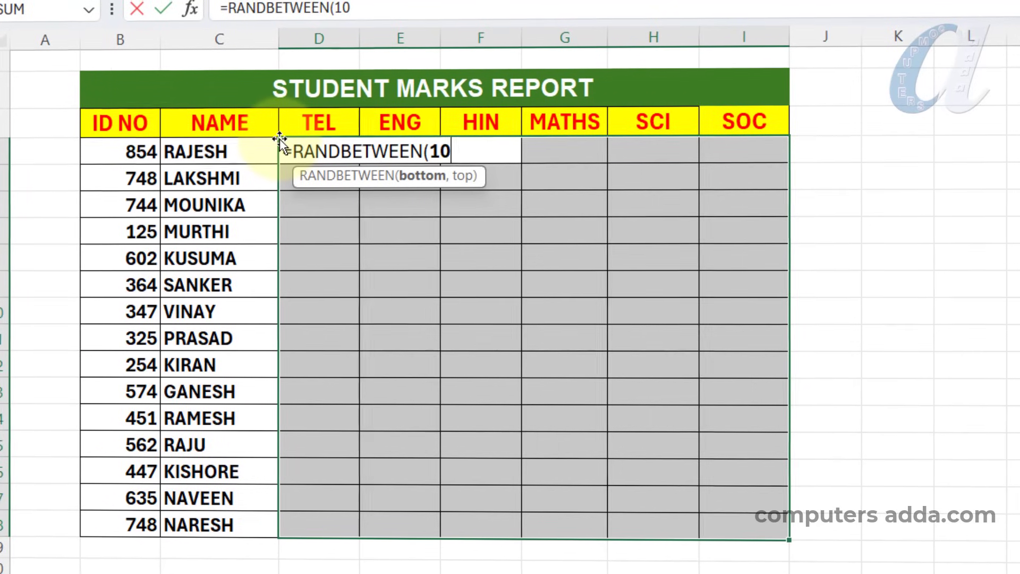
type(",100")
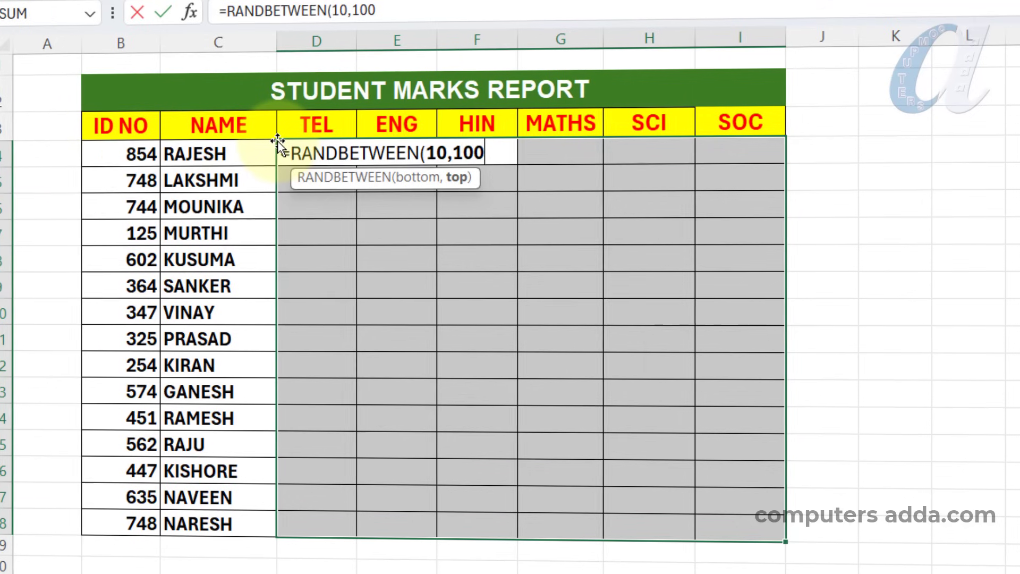
type(")")
key("ctrl+Return")
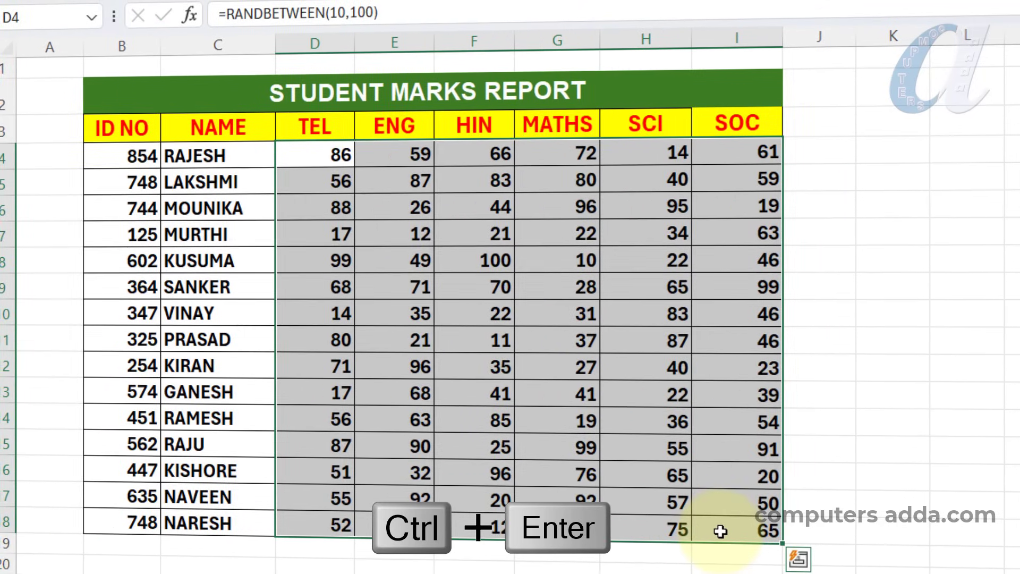
left_click(685, 313)
left_click(401, 361)
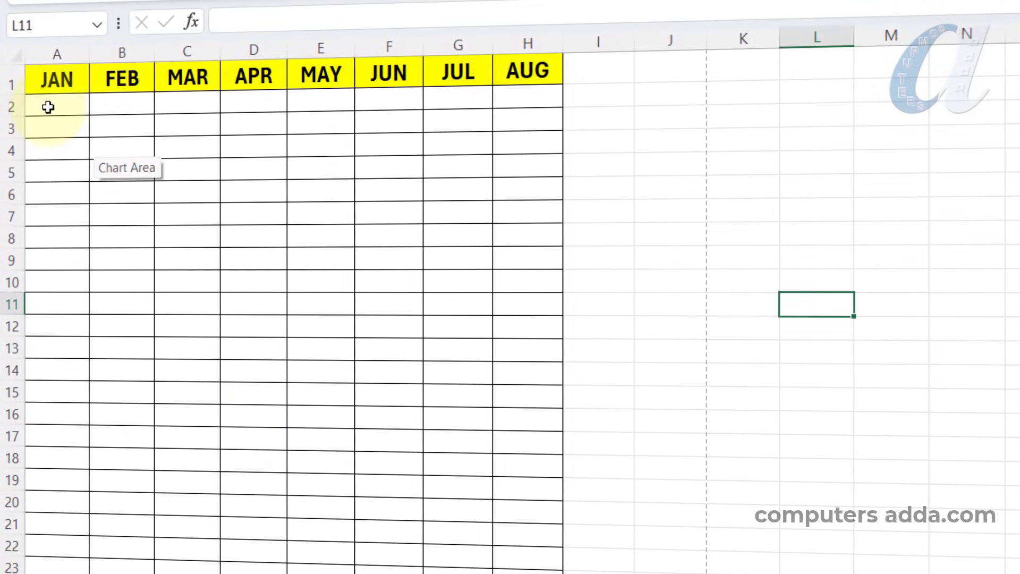
- Fill all the empty cells below the JAN to AUG headings at once with =RANDBETWEEN(10000,50000)
left_click_drag(49, 105, 523, 573)
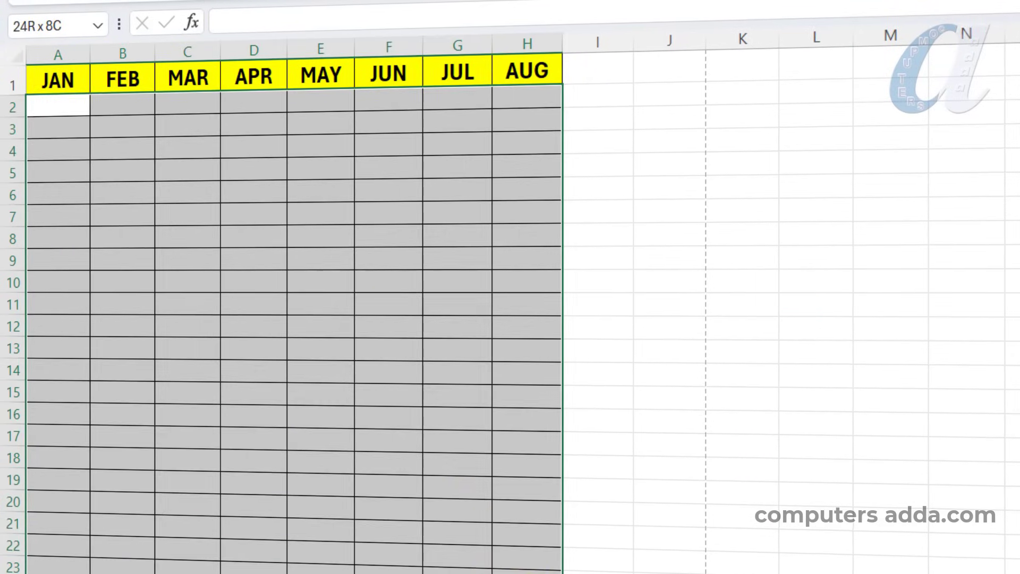
type("=rand")
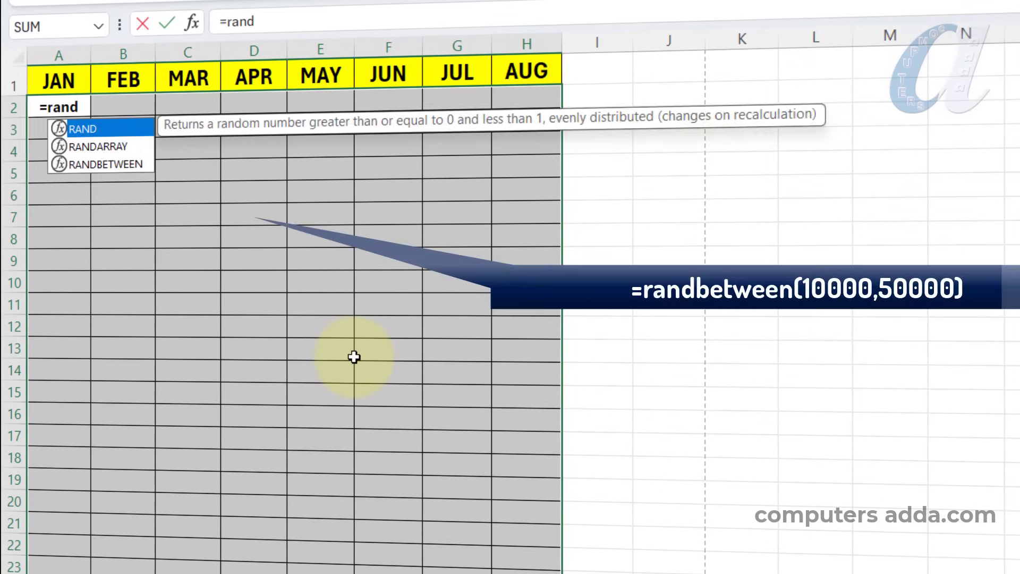
key("Down")
key("Down")
key("Tab")
type("10")
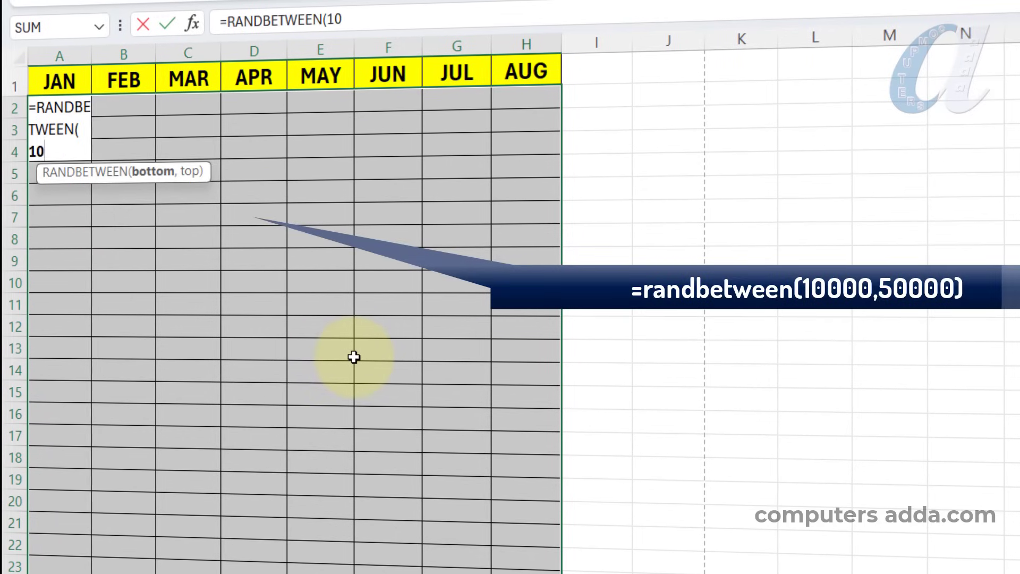
type("000,50")
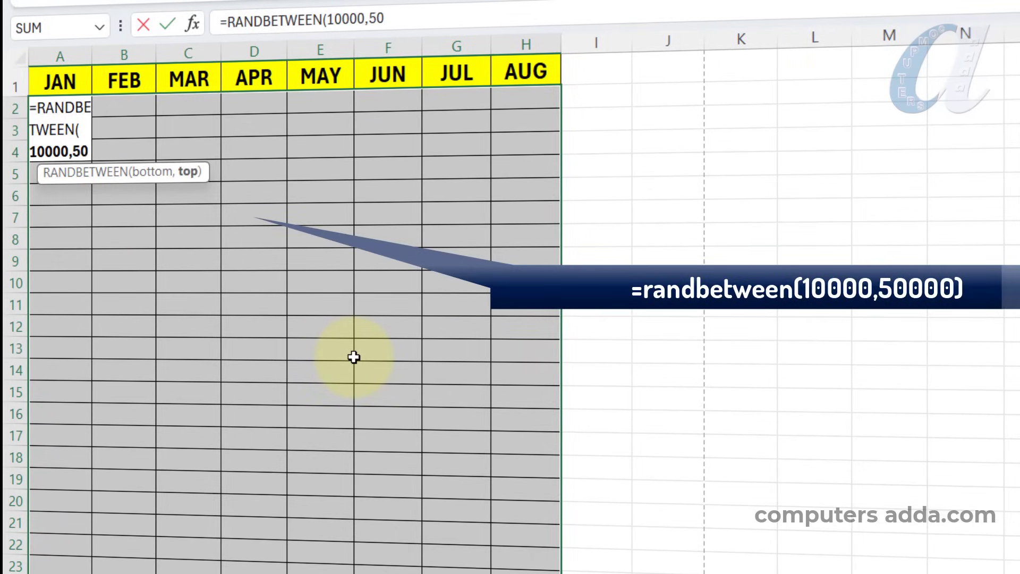
type("000")
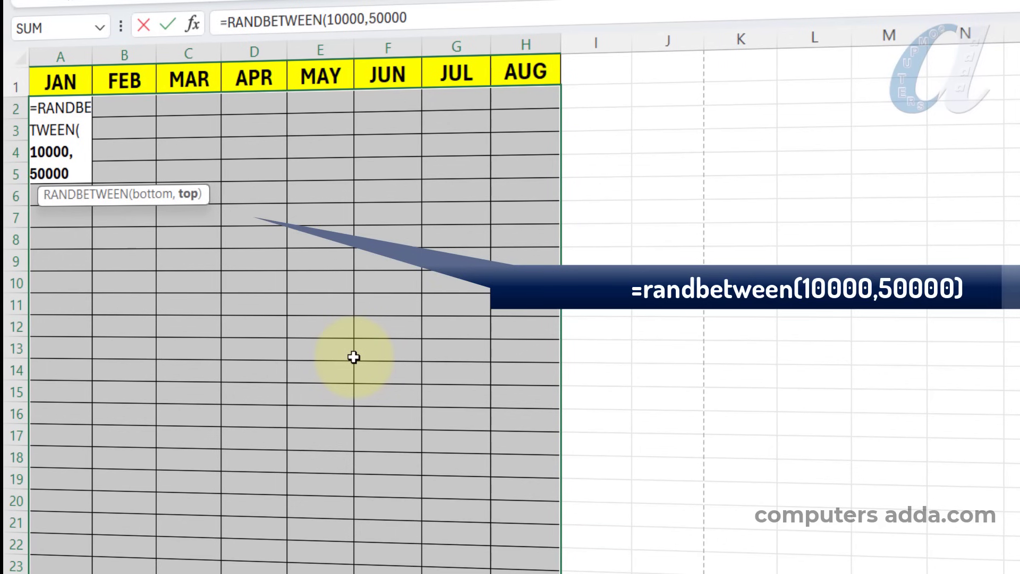
type(")")
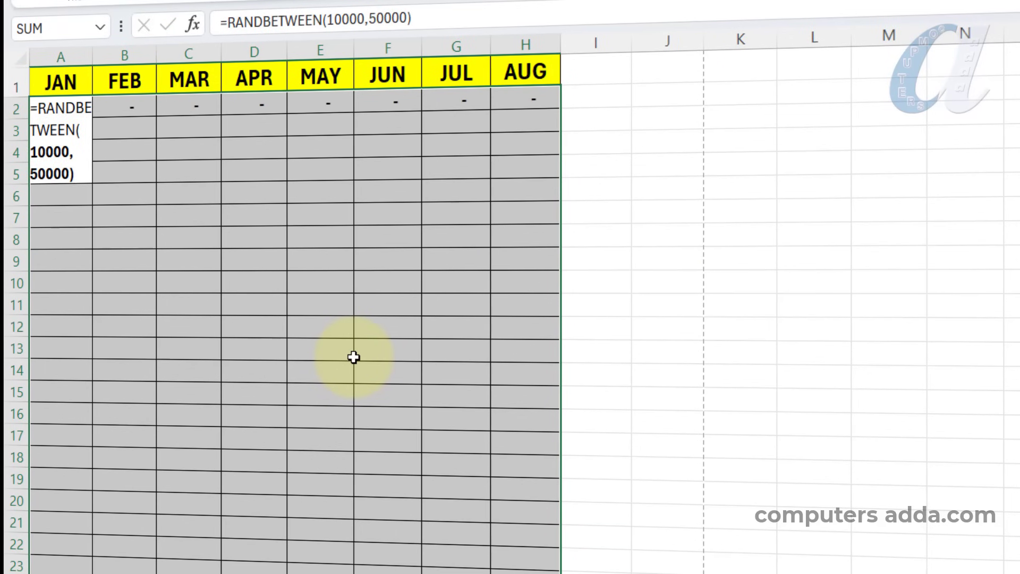
key("ctrl+Return")
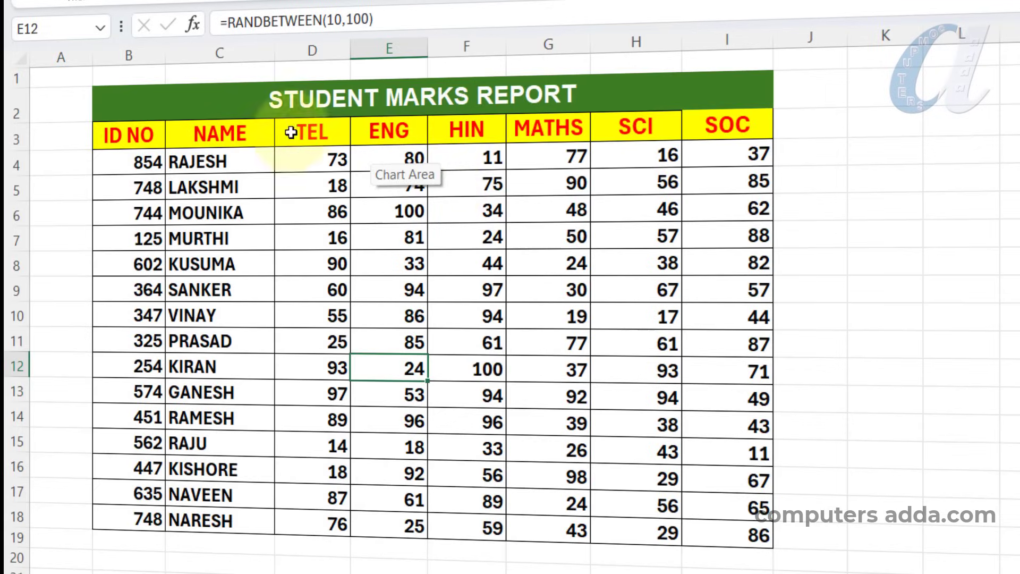
- Paste all the marks from TEL to SOC over themselves as values only and check individual cells
left_click_drag(305, 161, 723, 537)
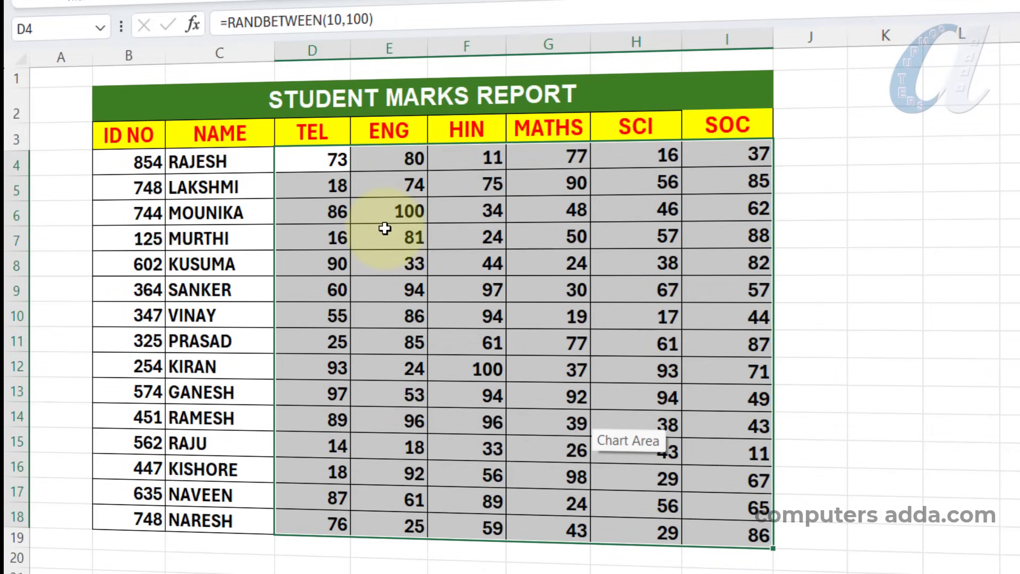
left_click_drag(313, 159, 730, 539)
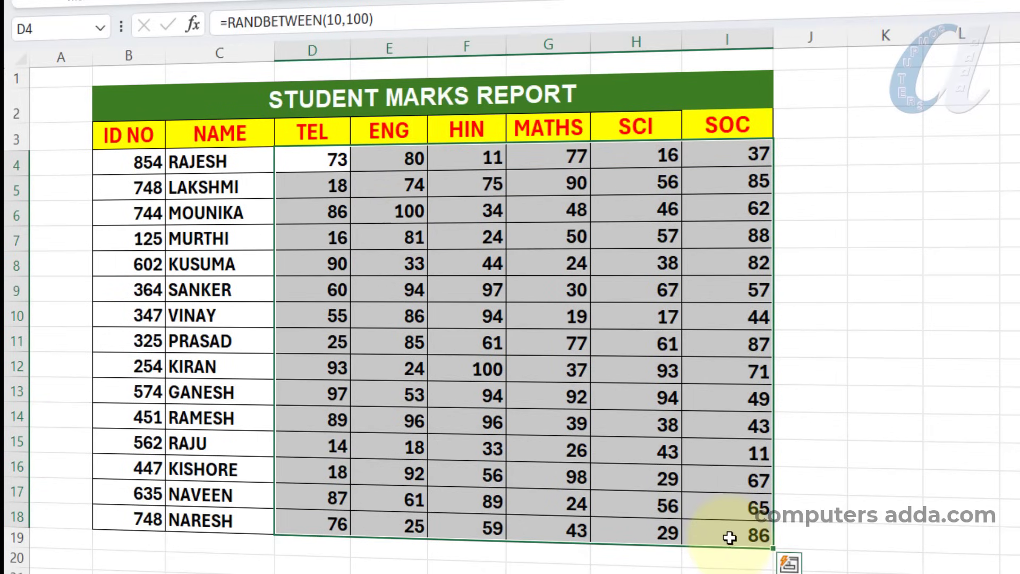
key("ctrl+c")
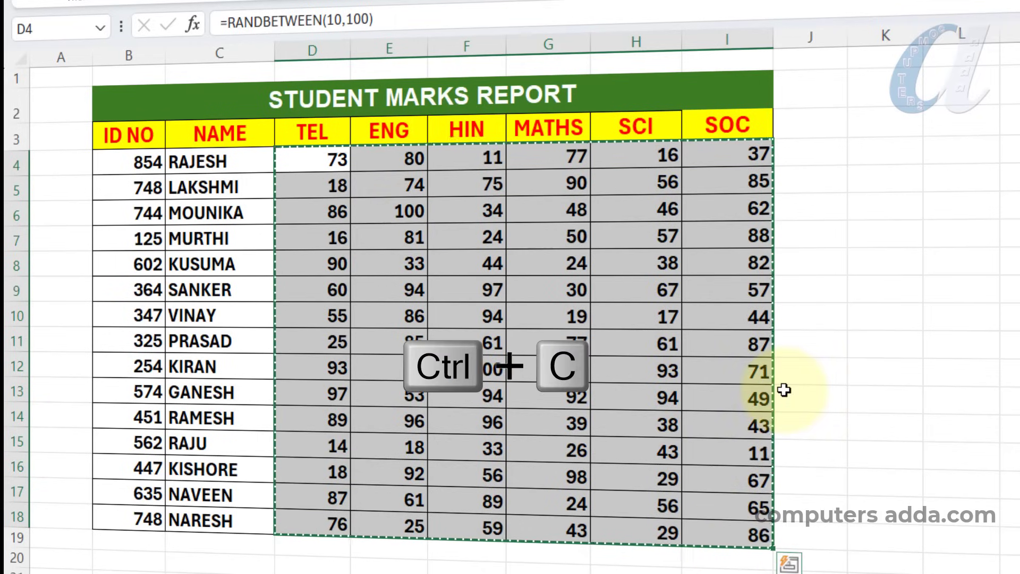
key("ctrl+shift+v")
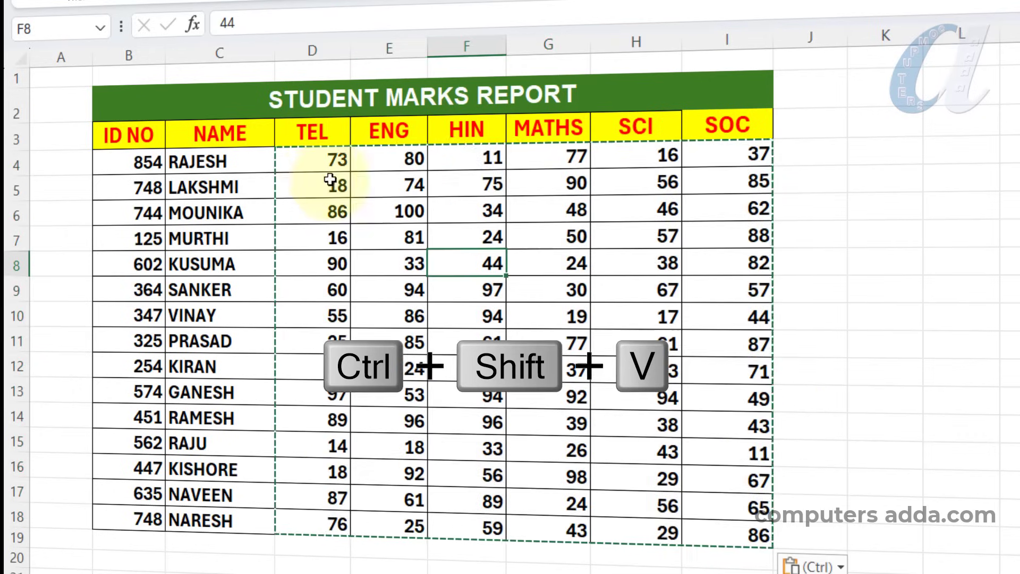
left_click(324, 171)
left_click(723, 328)
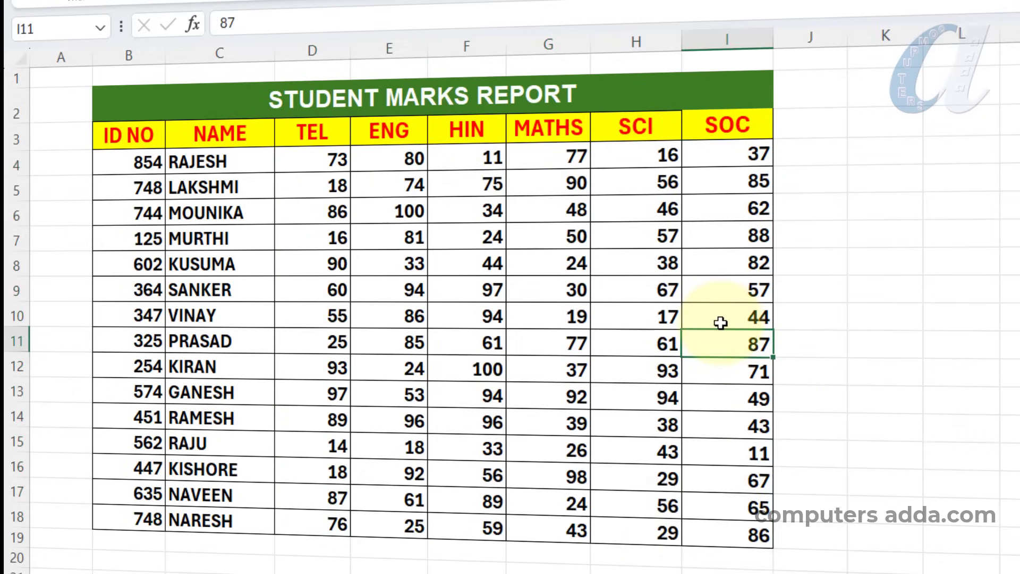
- Undo the values-only paste and re-enter the formula in a few marks cells to regenerate the random numbers
key("ctrl+z")
left_click(557, 296)
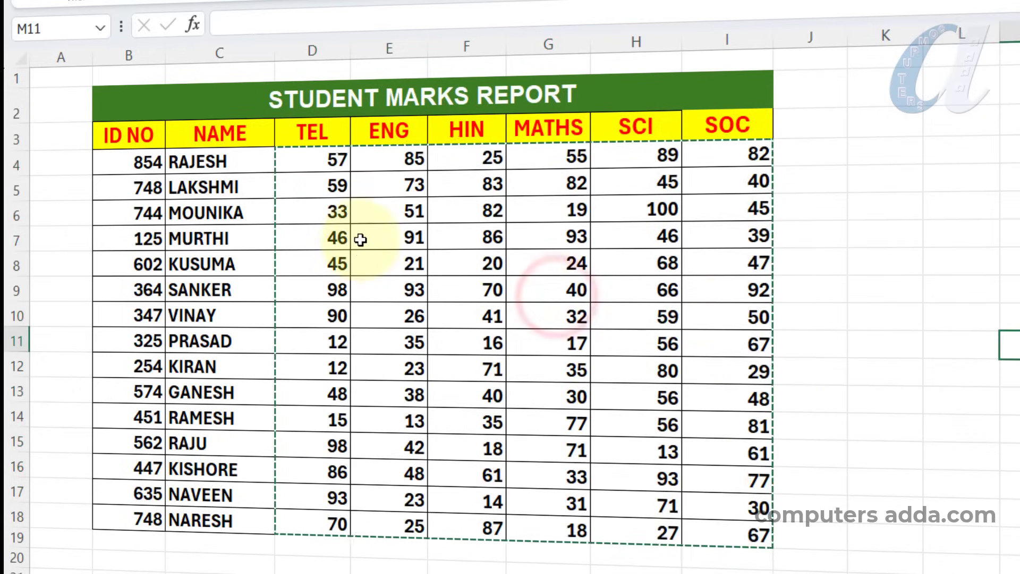
left_click(651, 235)
double_click(651, 235)
key("Return")
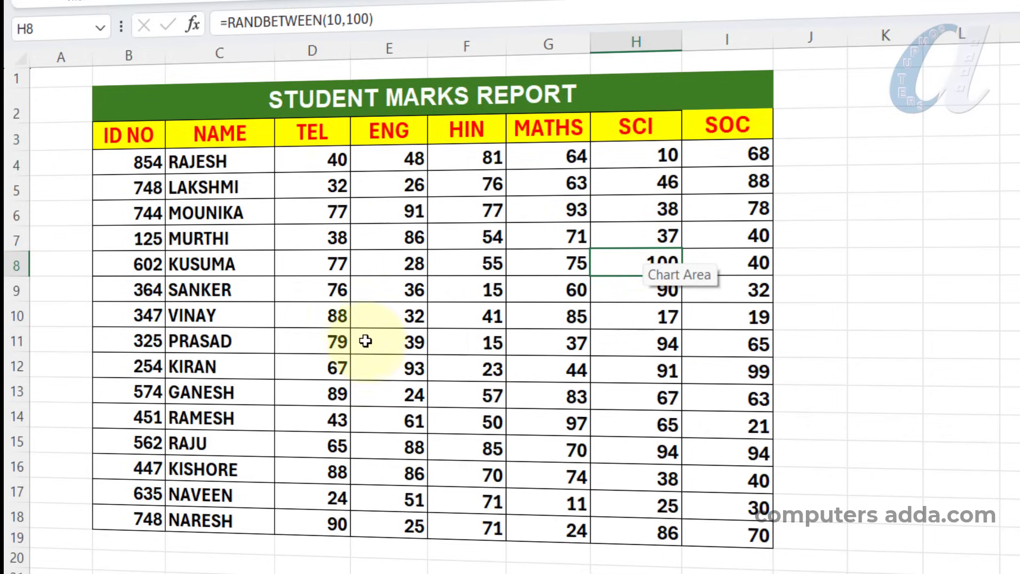
left_click(382, 342)
double_click(382, 342)
key("Return")
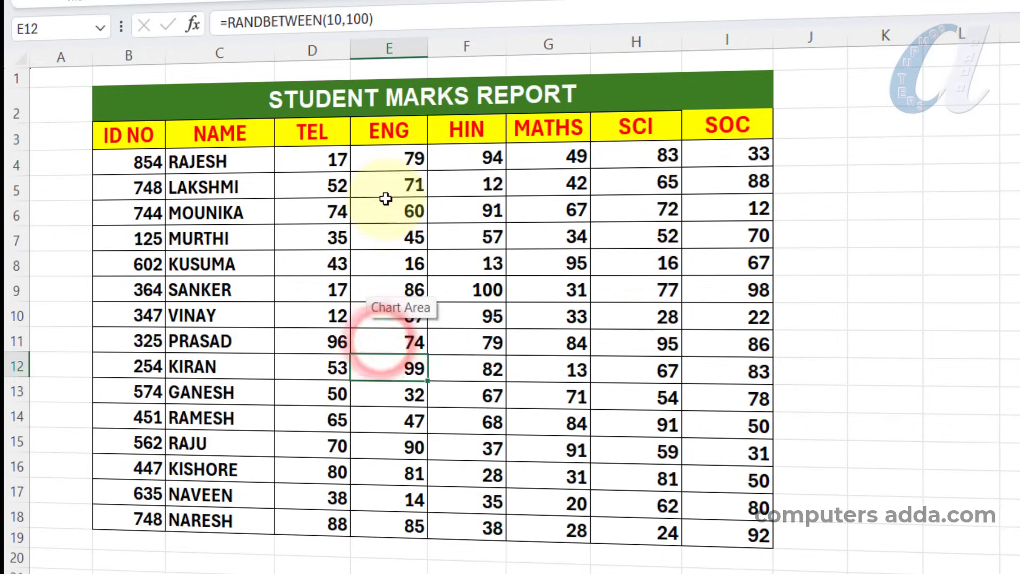
key("ctrl+Up")
double_click(386, 199)
key("Return")
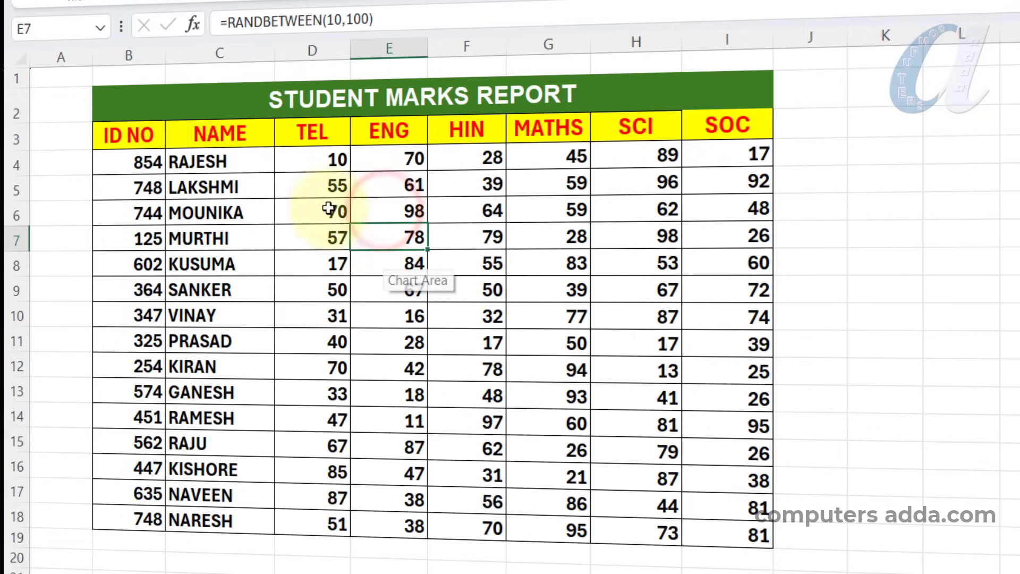
- Convert the random marks formulas from TEL to SOC into fixed values in place
mouse_move(304, 158)
left_mouse_down()
mouse_move(569, 366)
mouse_move(705, 526)
left_mouse_up()
key("ctrl+c")
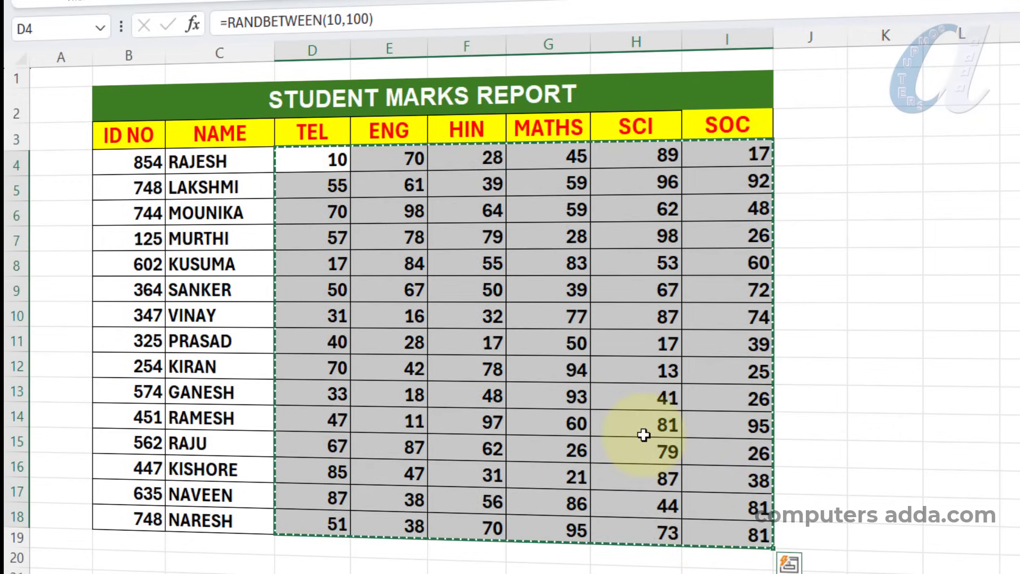
key("ctrl+shift+v")
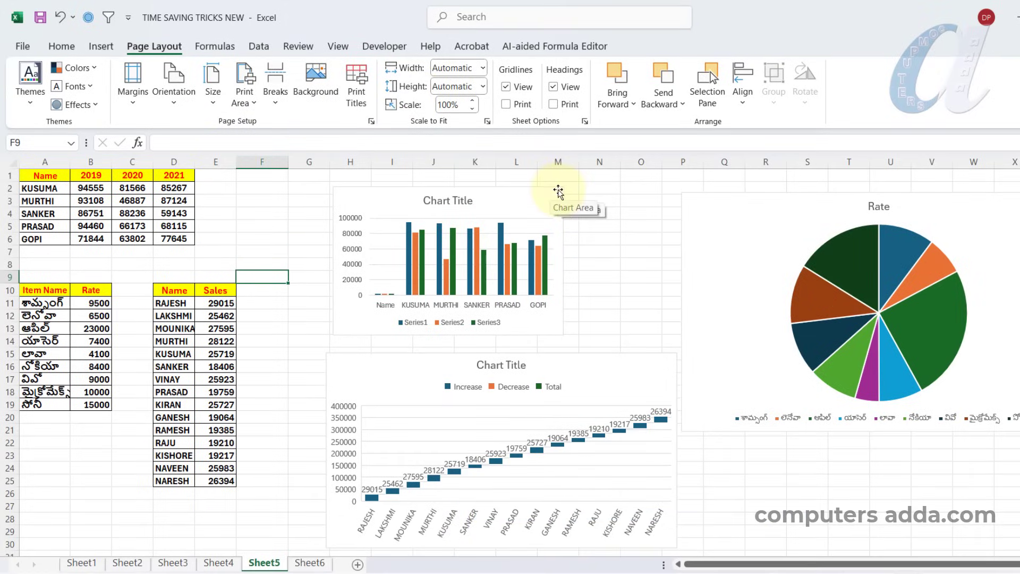
- Widen the column chart freehand on Sheet5 until it reaches column O
left_click(558, 191)
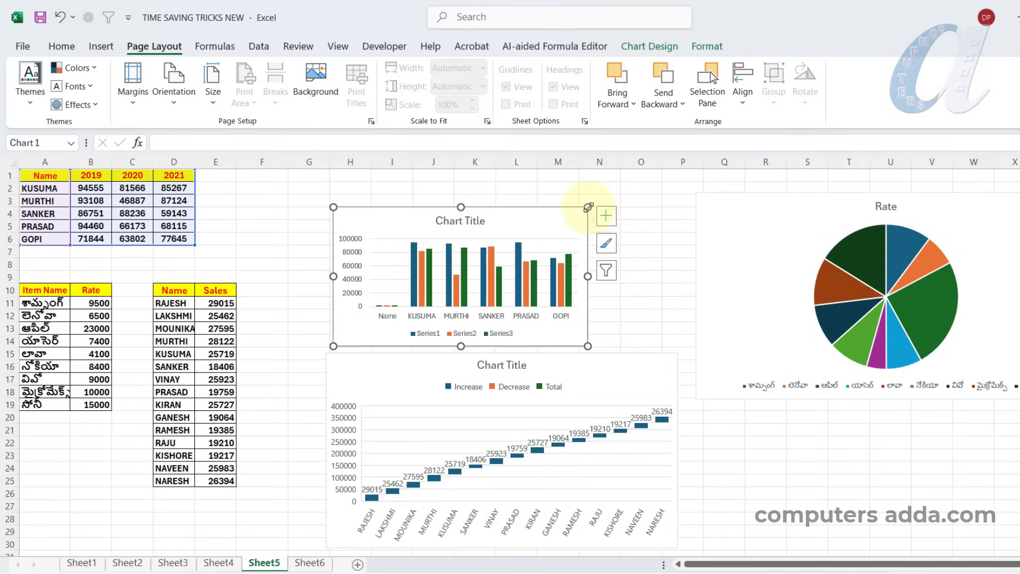
mouse_move(588, 207)
left_mouse_down()
mouse_move(646, 194)
mouse_move(608, 207)
left_mouse_up()
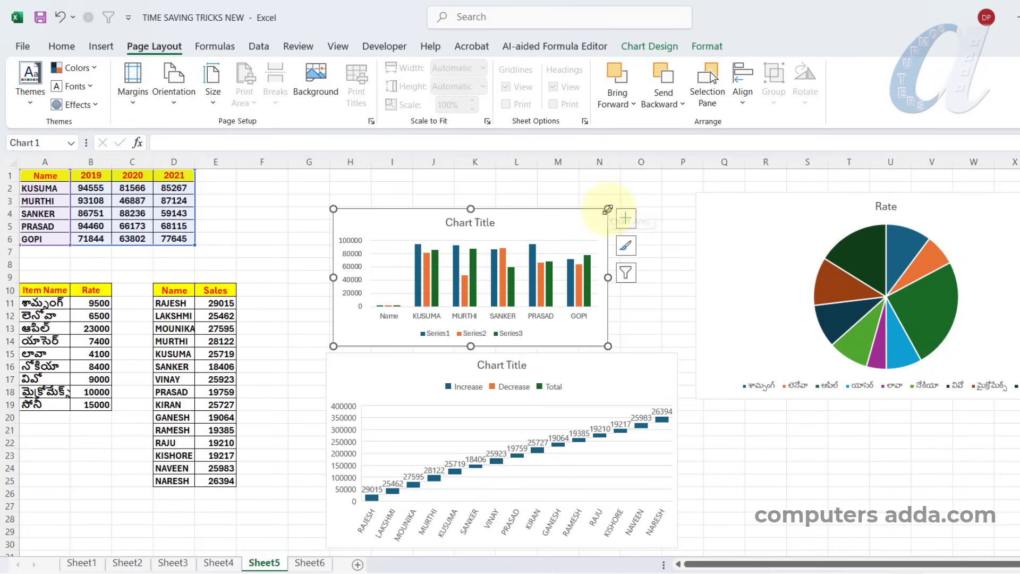
left_click_drag(607, 208, 649, 196)
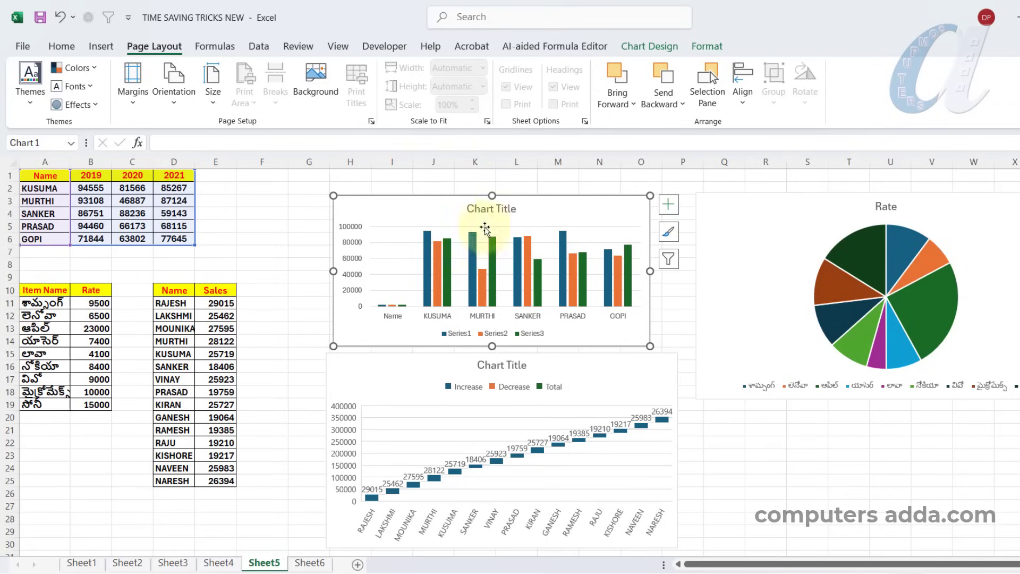
left_click(670, 310)
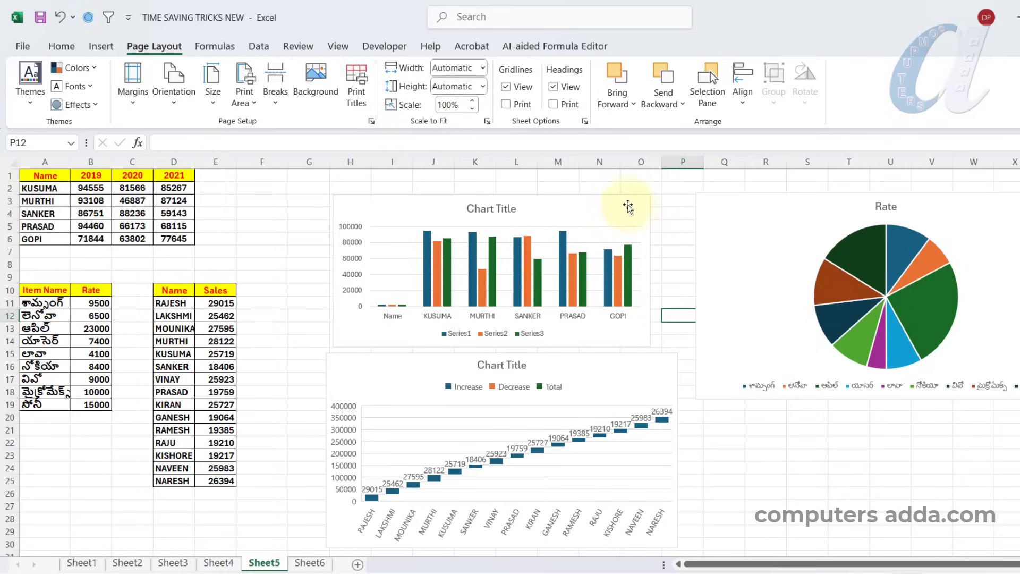
- Set the column, waterfall and pie charts together to a height of 7 cm and a width of 14 cm
left_click(626, 202)
left_click(611, 365, "ctrl")
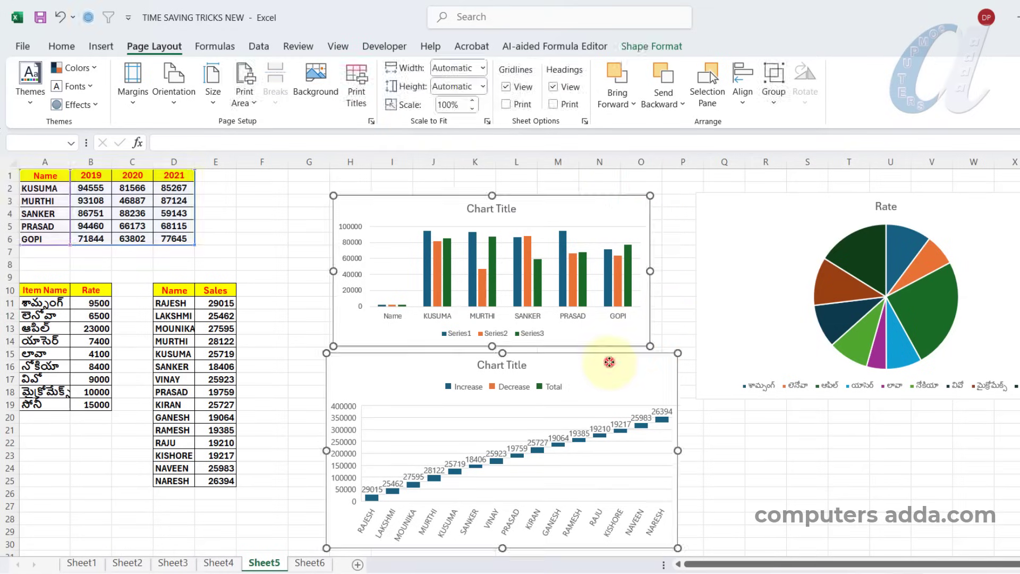
left_click(770, 211, "ctrl")
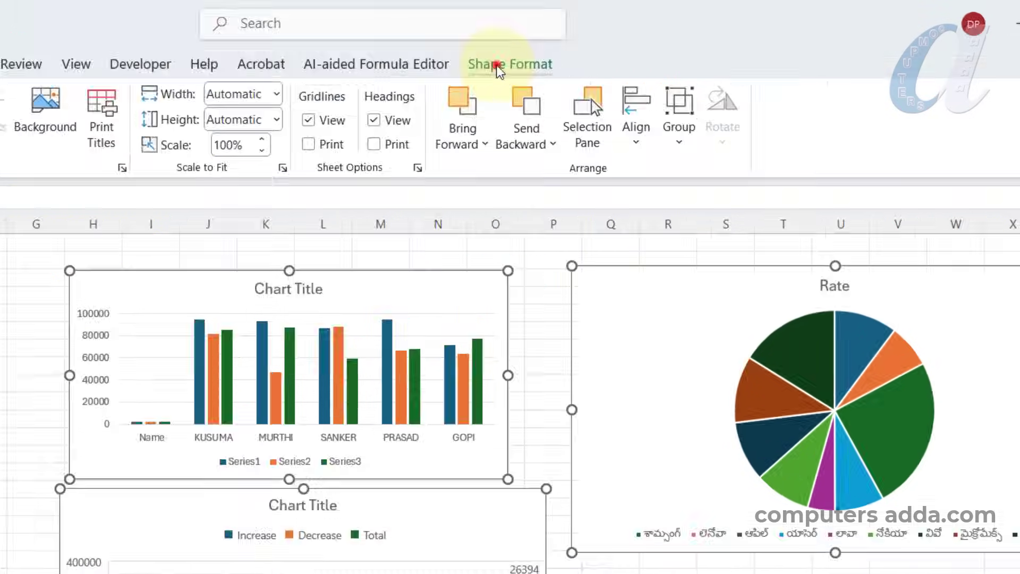
left_click(640, 49)
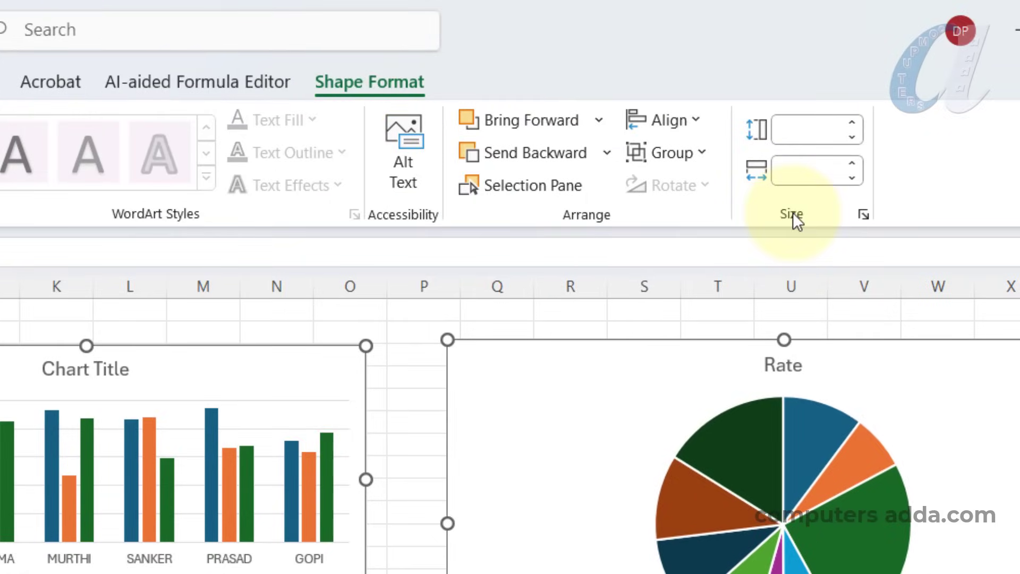
left_click(796, 128)
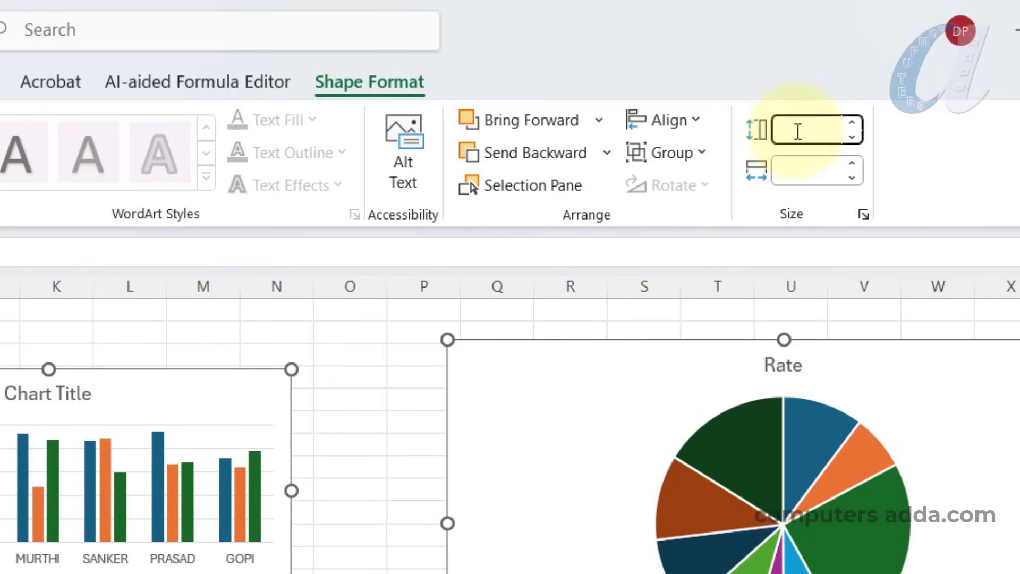
type("7")
left_click(806, 171)
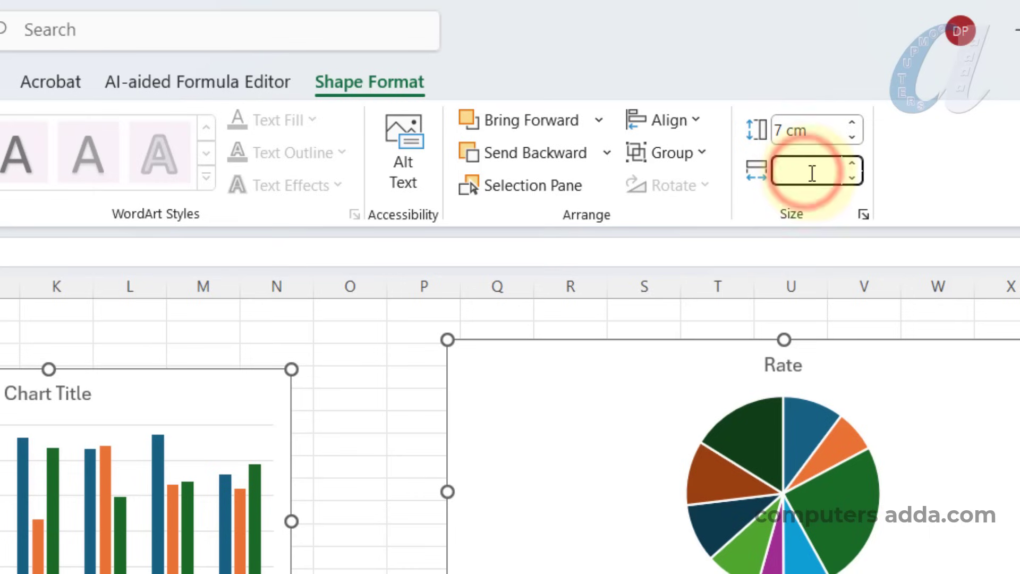
type("14")
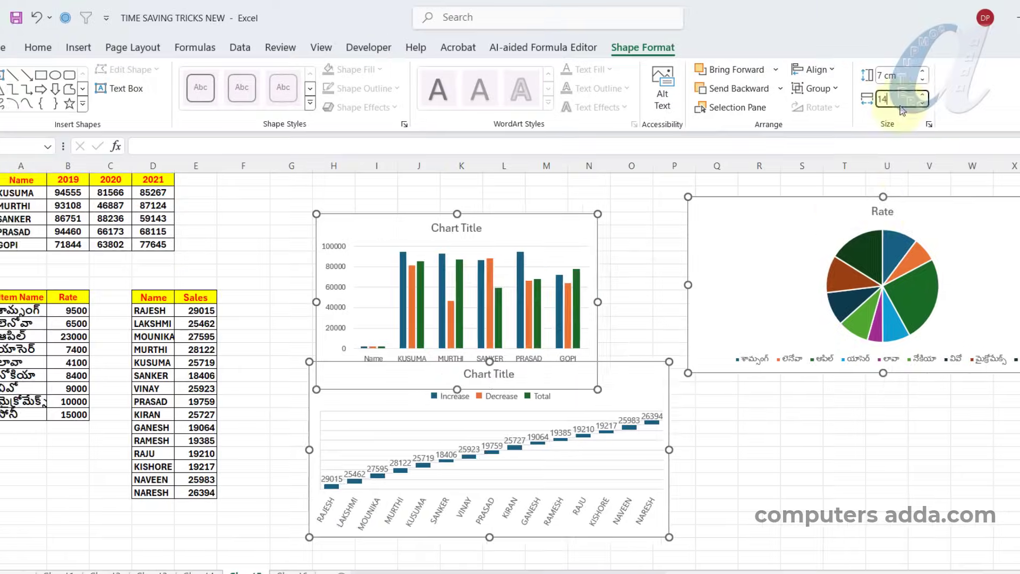
key("Return")
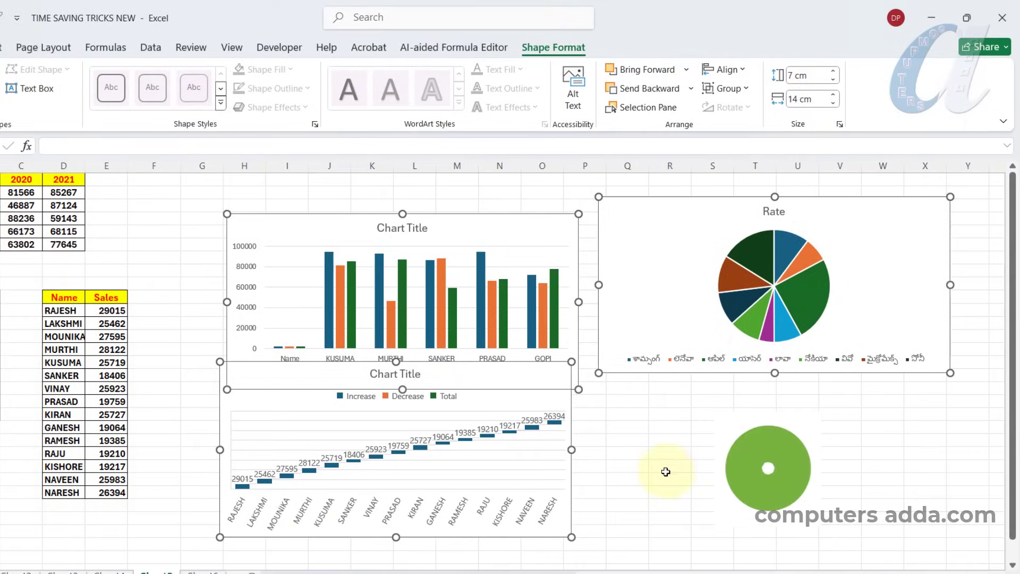
- Deselect the charts and move the waterfall chart down clear of the column chart
left_click(754, 471)
left_click(654, 400)
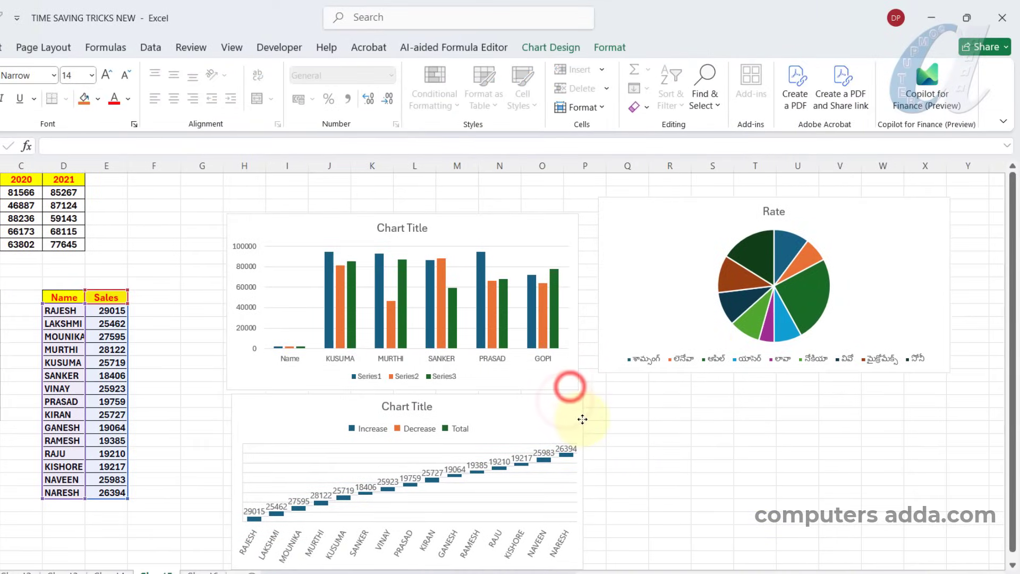